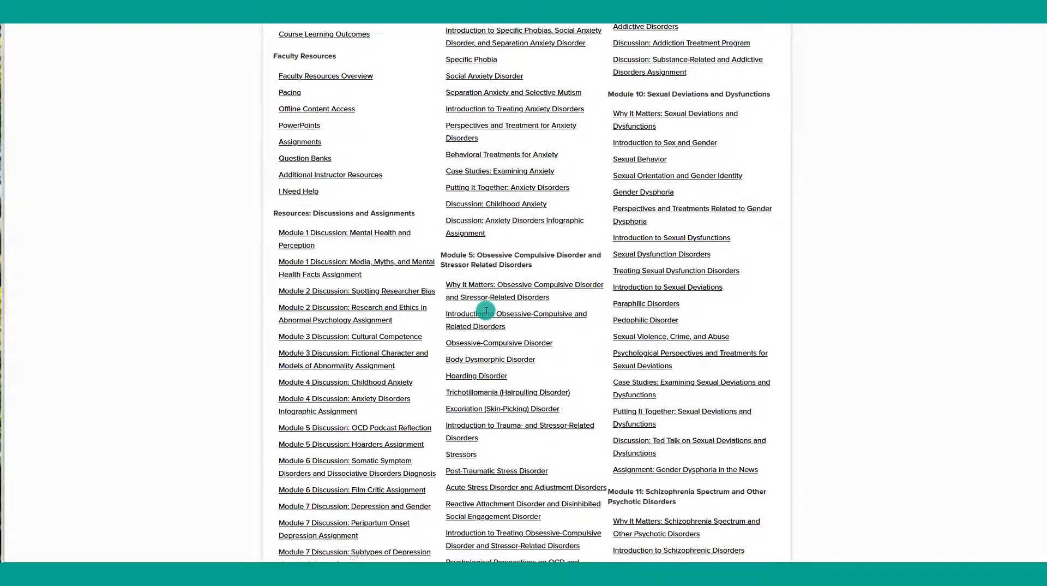
Step: Locate the Faculty Resources section in the Abnormal Psychology table of contents and open its PowerPoints page
scroll(491, 308, "up", 3)
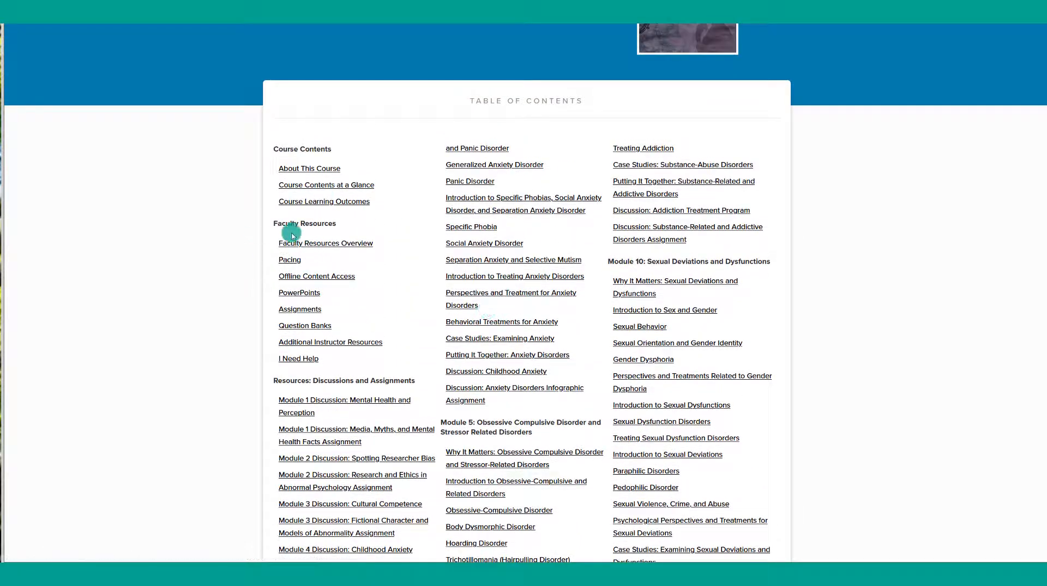
left_click_drag(275, 224, 379, 363)
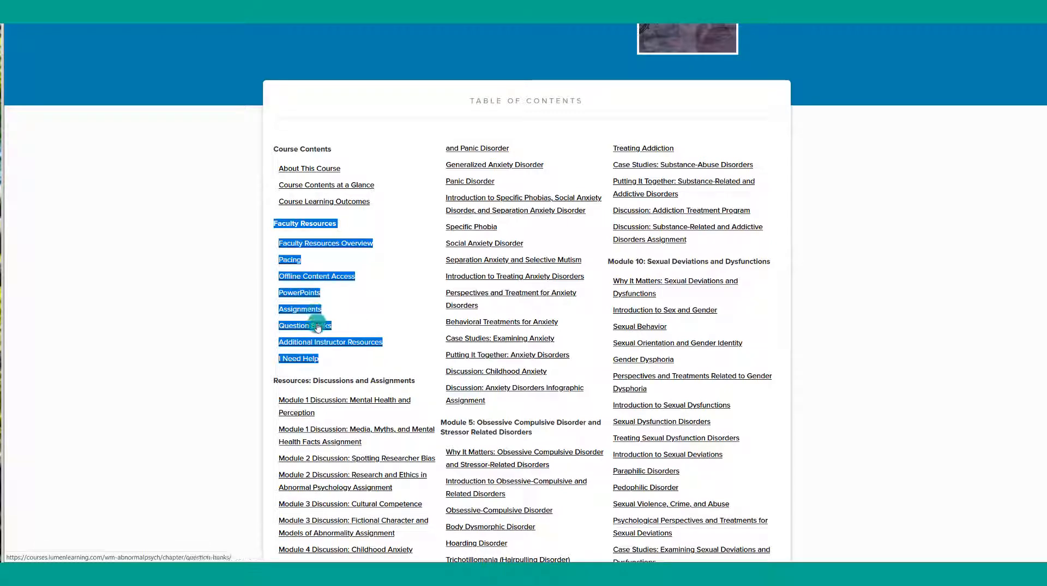
left_click(241, 288)
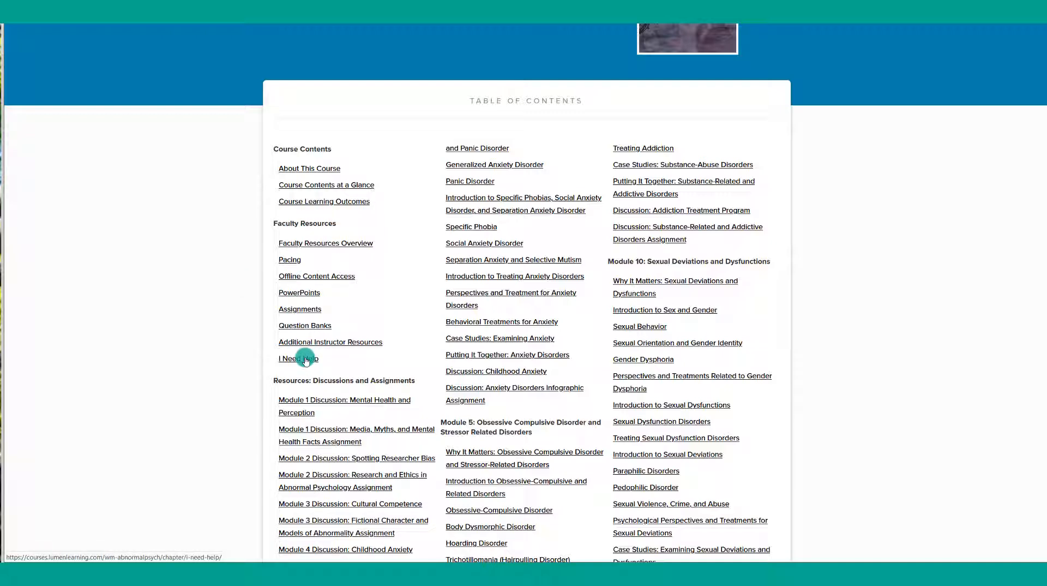
left_click(307, 296)
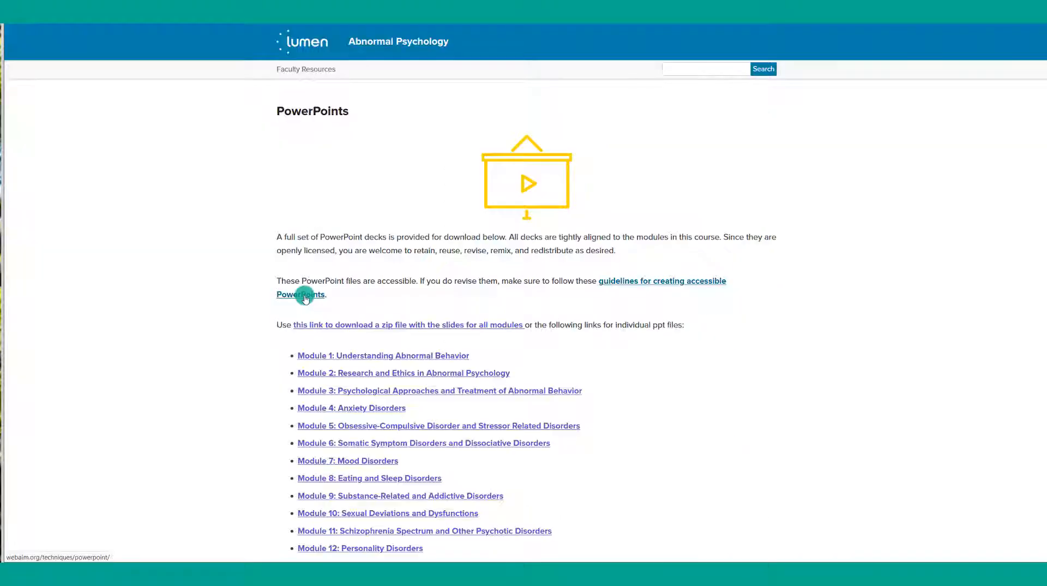
Step: Review the list of module decks, download the Module 1: Understanding Abnormal Behavior slides, and show the file in its folder
scroll(305, 296, "down", 1)
scroll(323, 409, "down", 1)
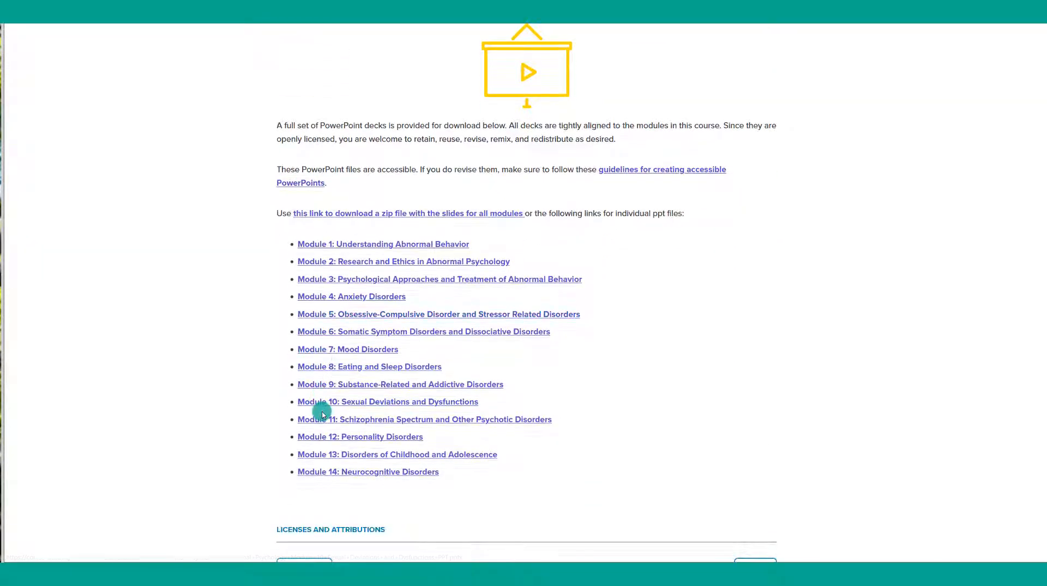
scroll(349, 371, "up", 1)
scroll(377, 332, "up", 1)
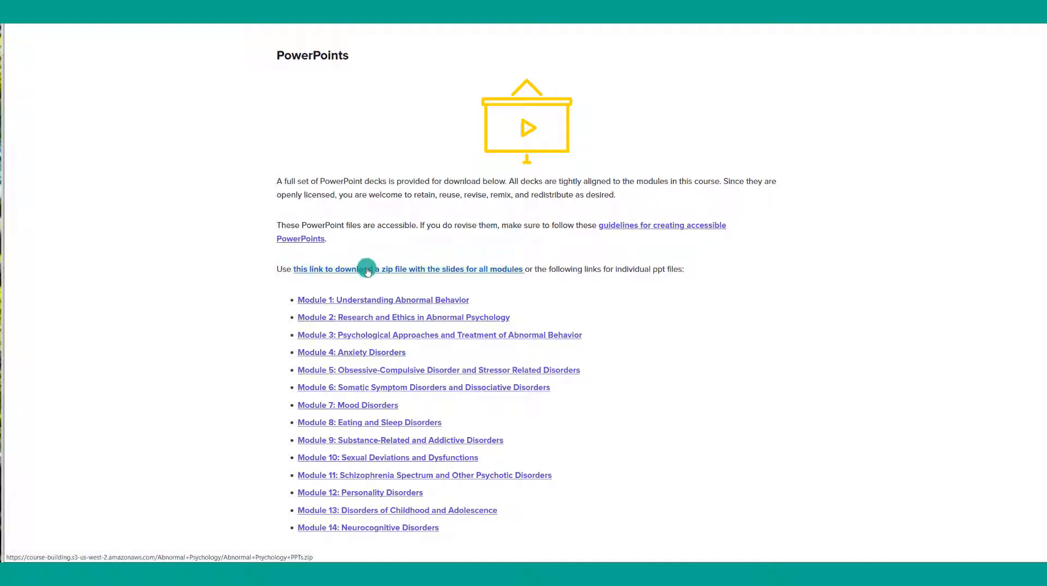
left_click(349, 302)
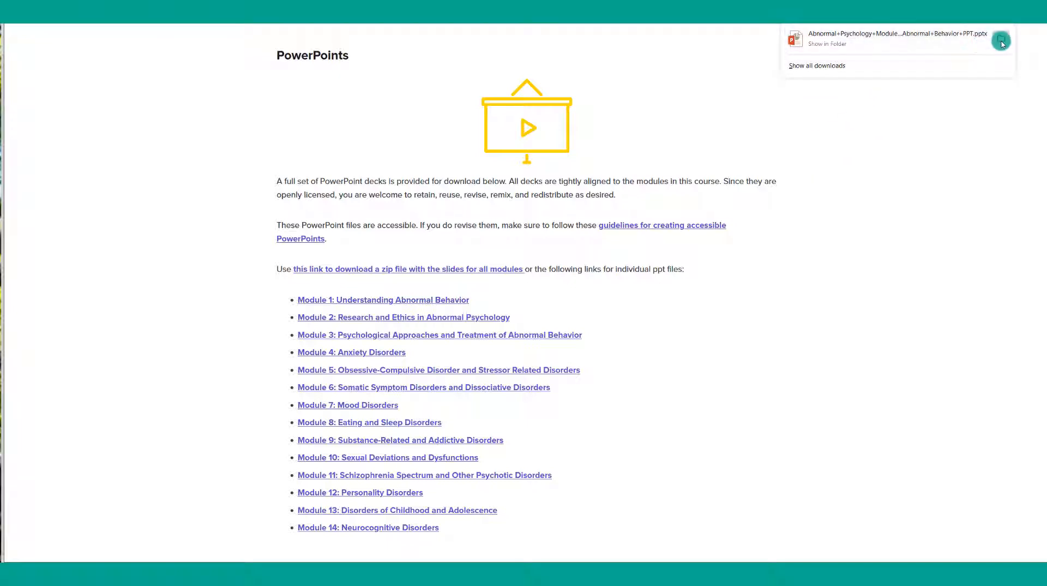
left_click(1001, 42)
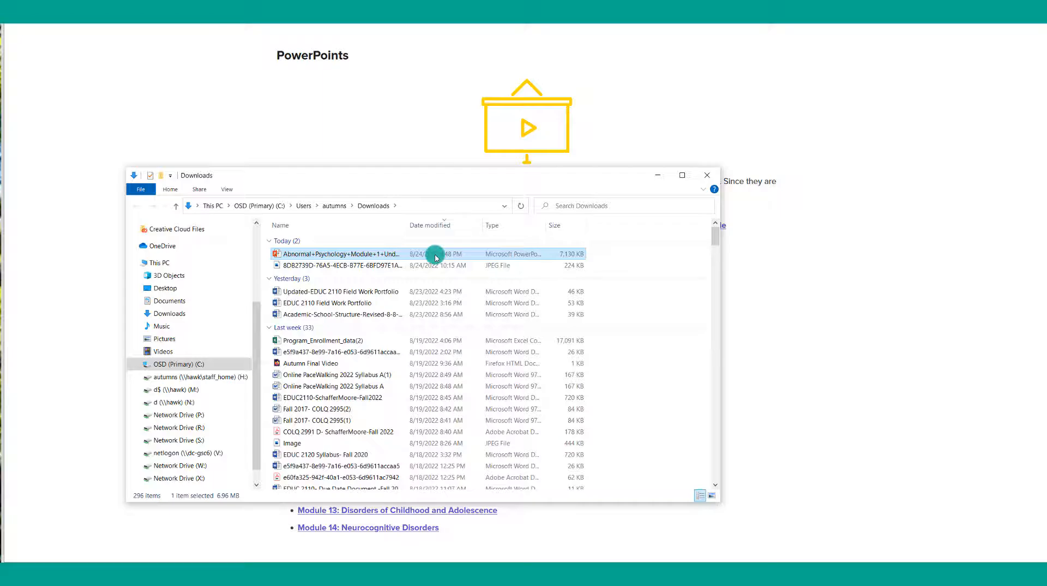
Step: Open the downloaded Module 1 deck in PowerPoint and look through its slides as far as Current Mental Health Services
double_click(519, 254)
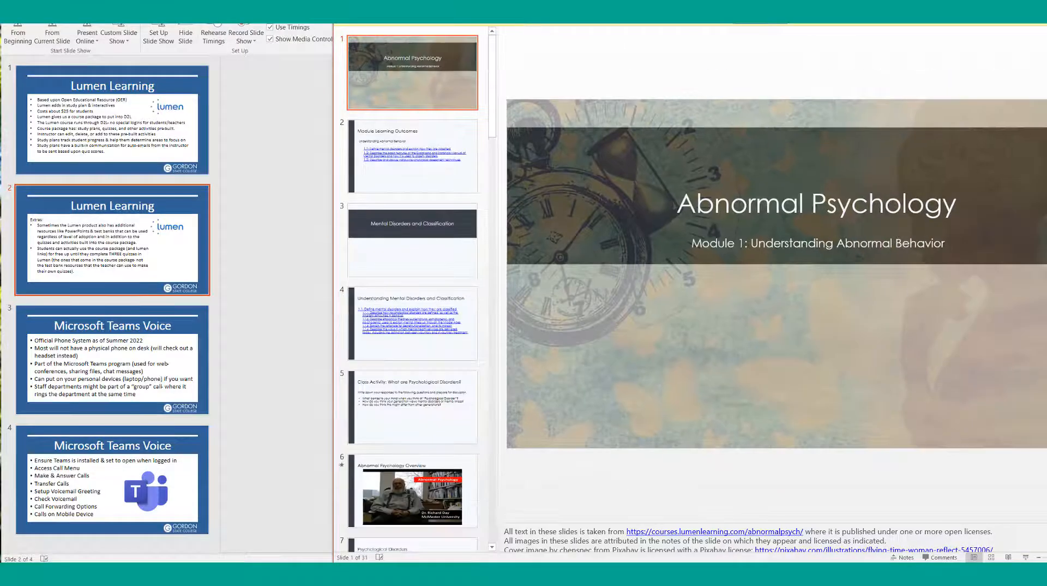
left_click_drag(719, 25, 405, 27)
left_click(105, 277)
left_click(106, 199)
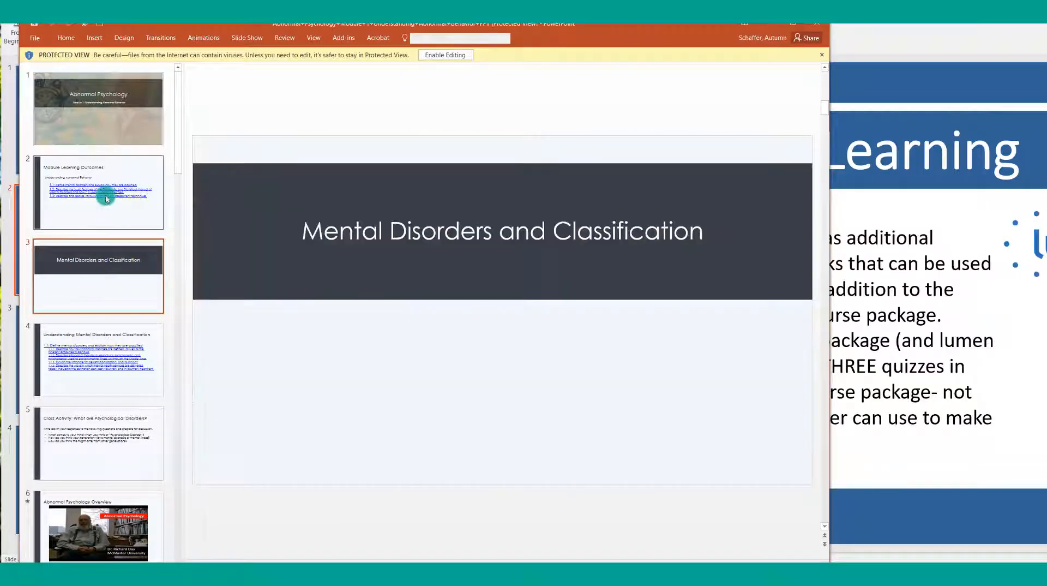
left_click(116, 331)
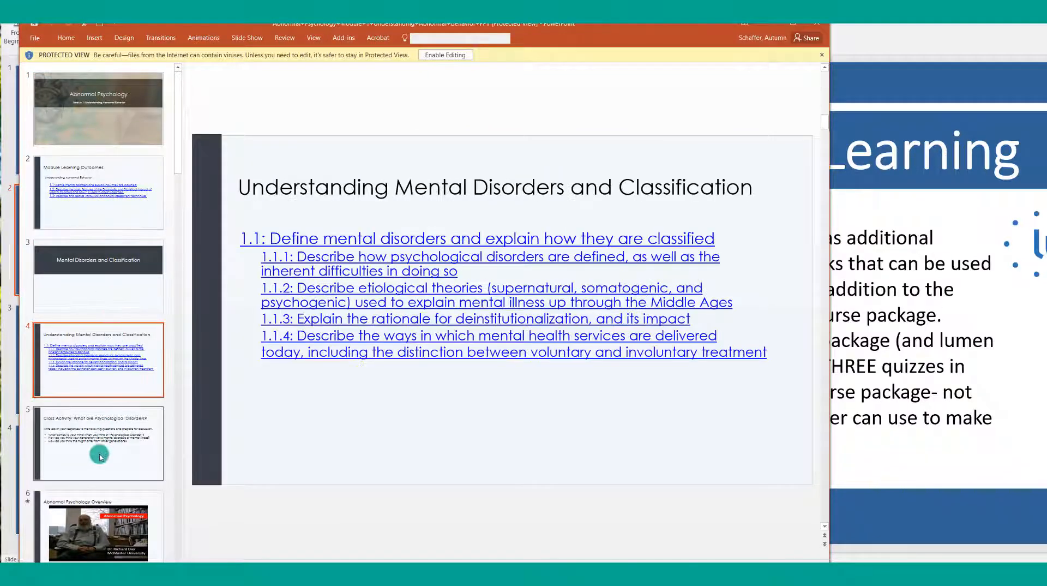
scroll(100, 451, "down", 3)
left_click(98, 359)
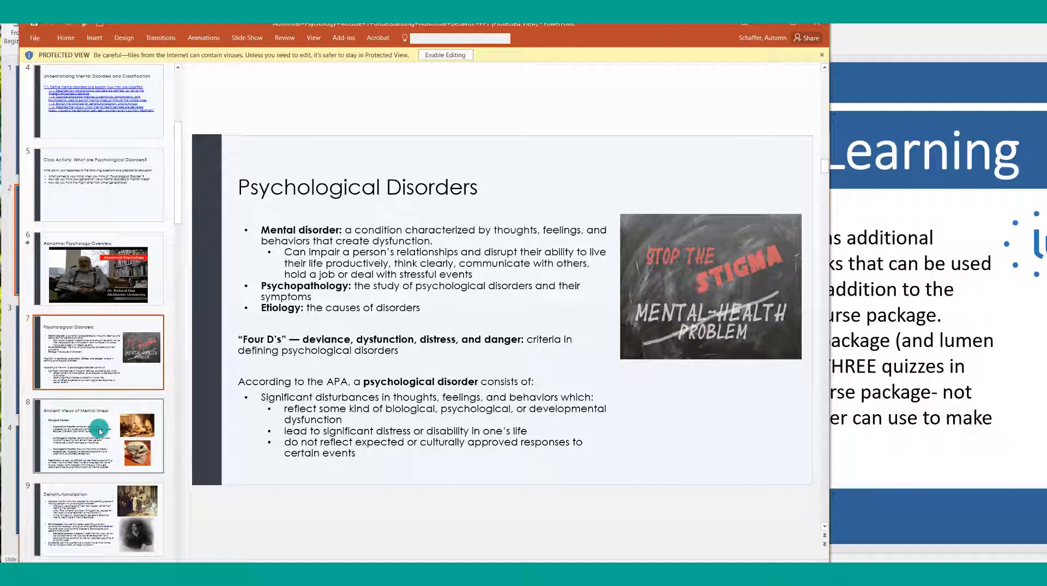
left_click(100, 431)
scroll(96, 458, "down", 1)
left_click(93, 474)
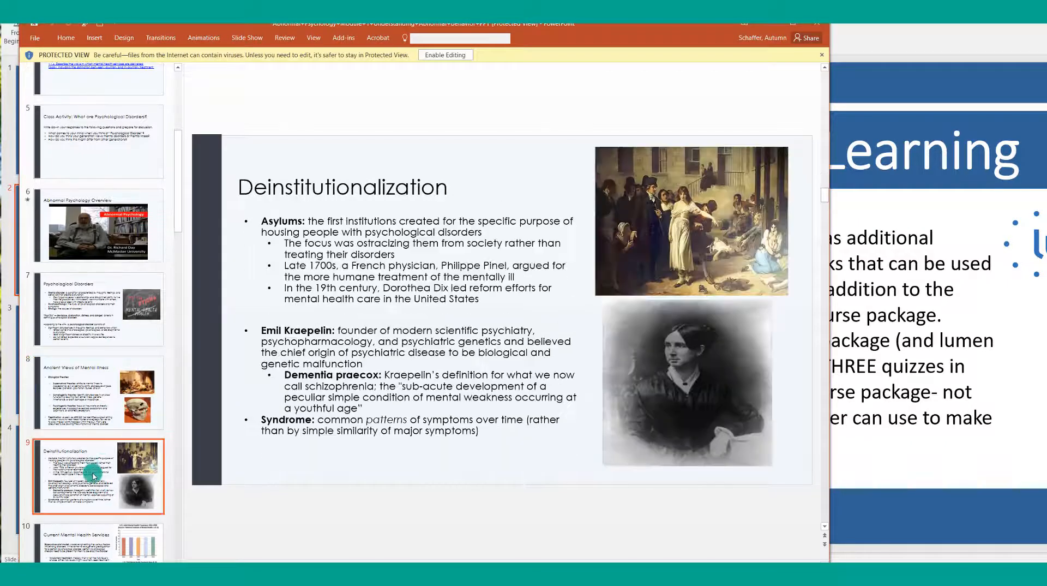
scroll(93, 474, "down", 1)
left_click(93, 474)
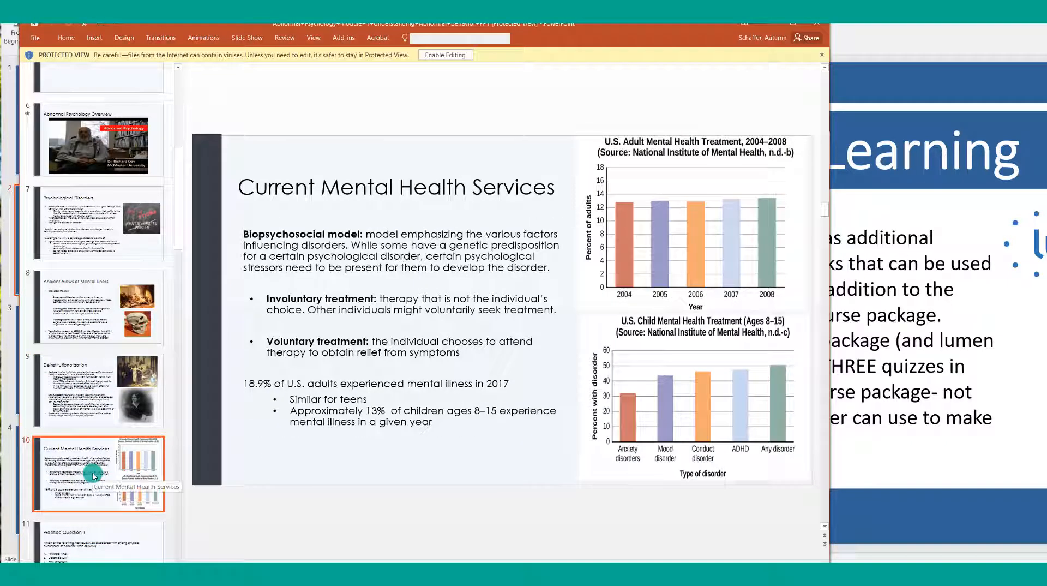
Step: Close the Module 1 deck and the Downloads folder window, and return to the Abnormal Psychology table of contents
left_click(823, 28)
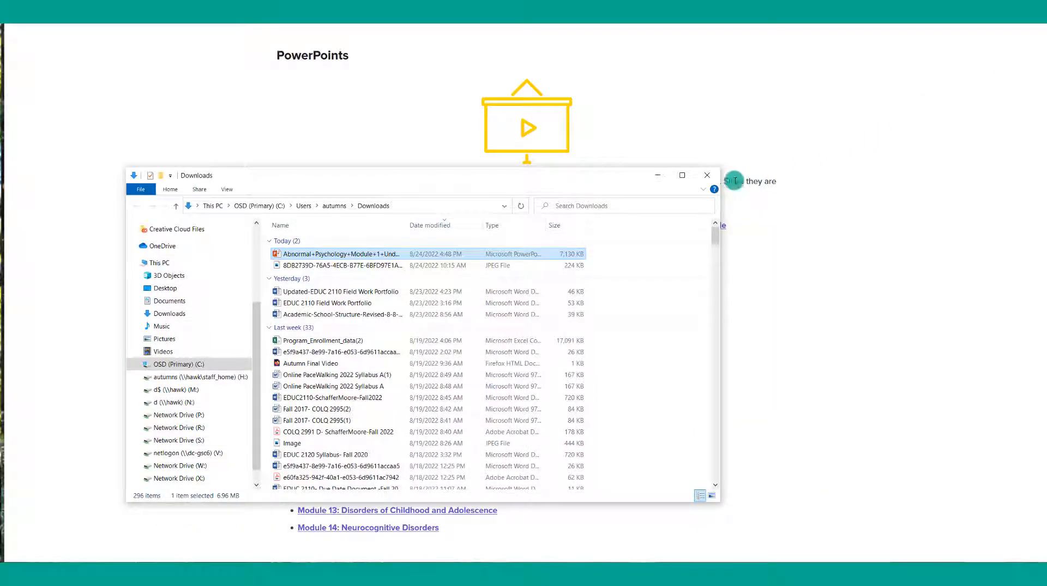
left_click(707, 176)
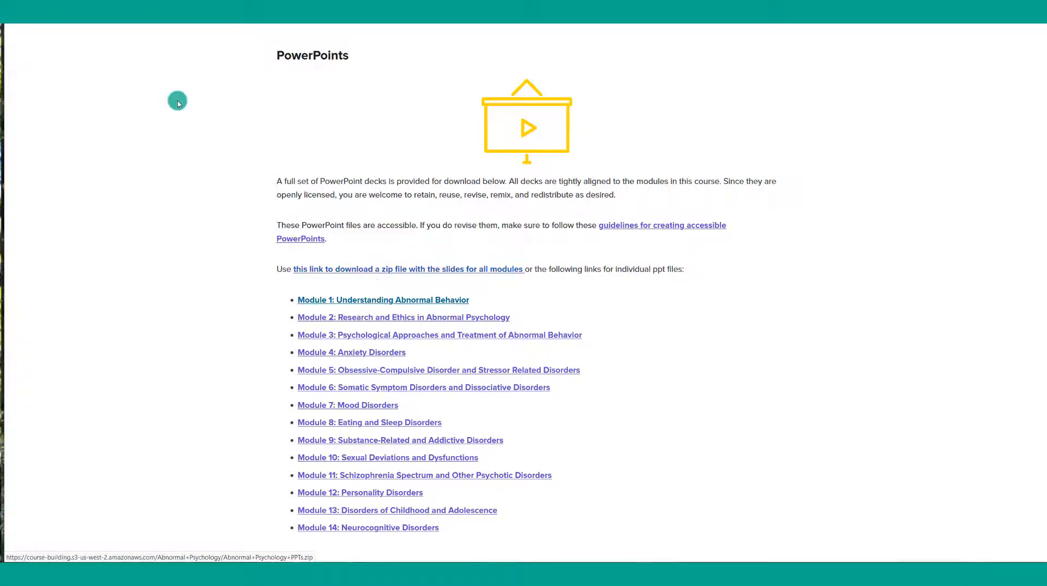
left_click(152, 88)
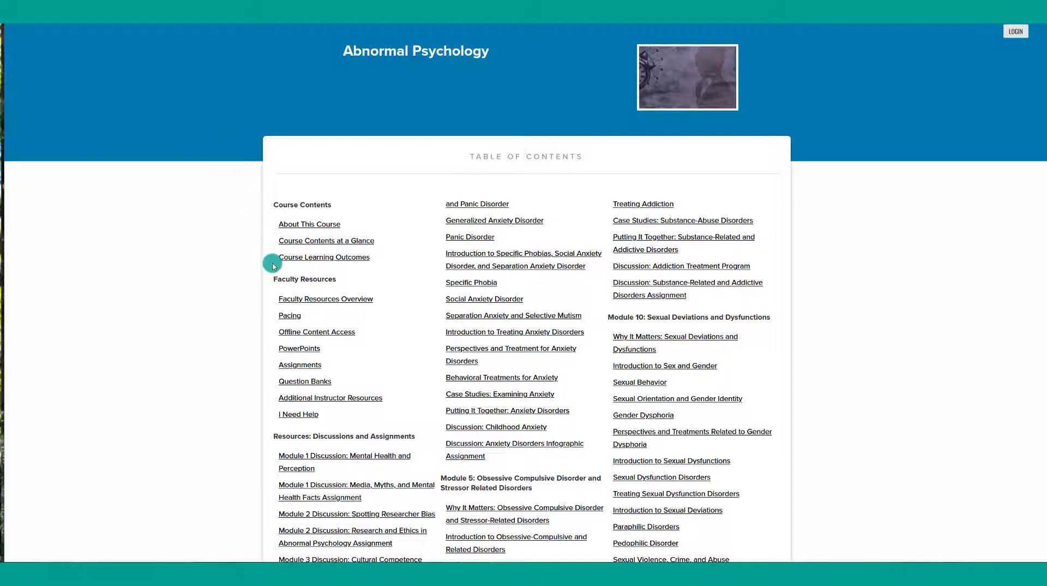
Step: Open the Assignments page under Faculty Resources and review its table of discussions and assignments by module
scroll(260, 253, "down", 1)
left_click(304, 311)
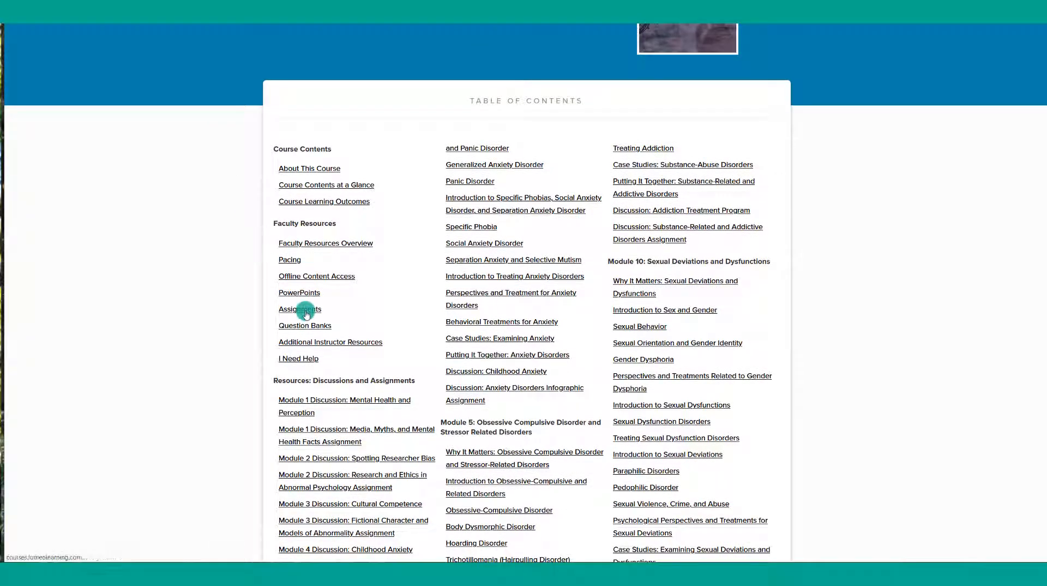
scroll(303, 310, "down", 8)
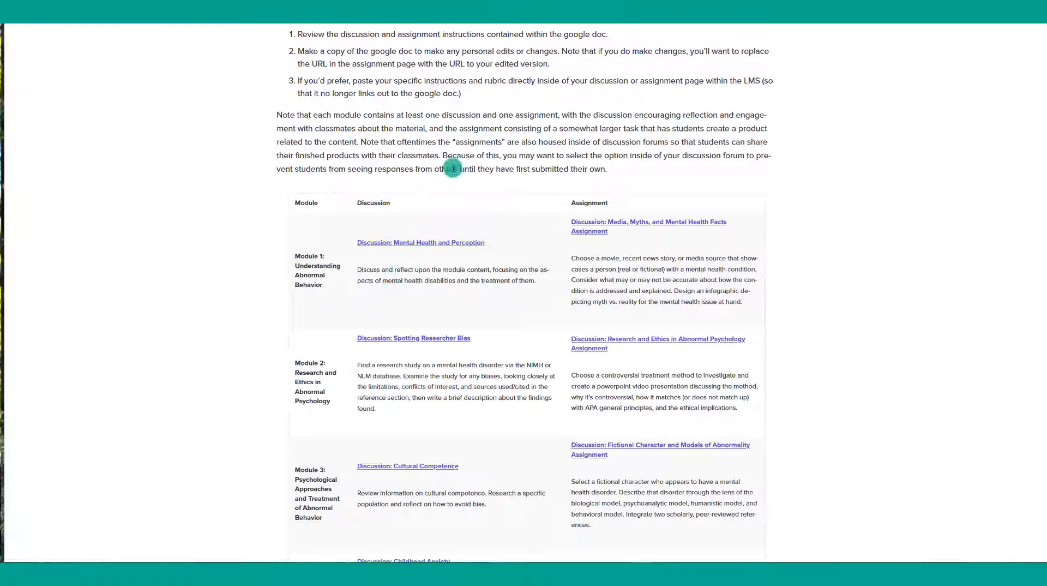
scroll(474, 252, "down", 8)
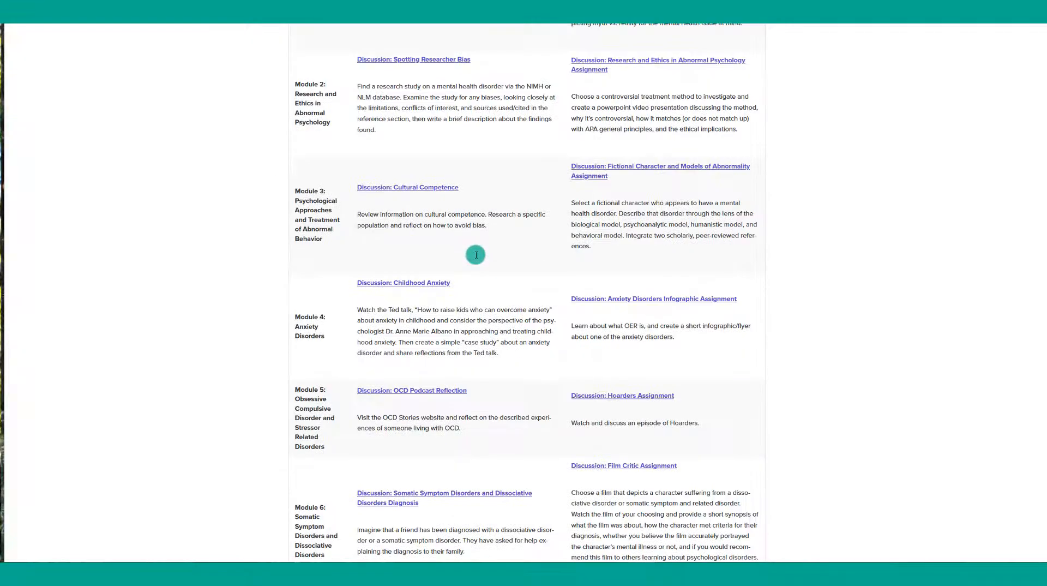
scroll(477, 251, "up", 3)
scroll(477, 250, "up", 13)
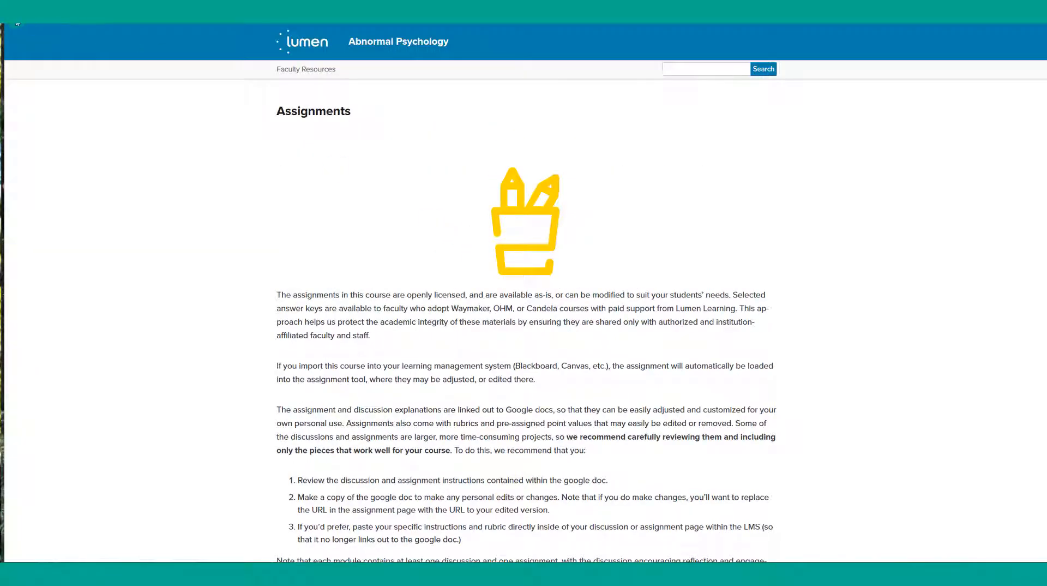
Step: Open the Question Banks page under Faculty Resources and download the Brightspace Question Banks file
left_click(17, 24)
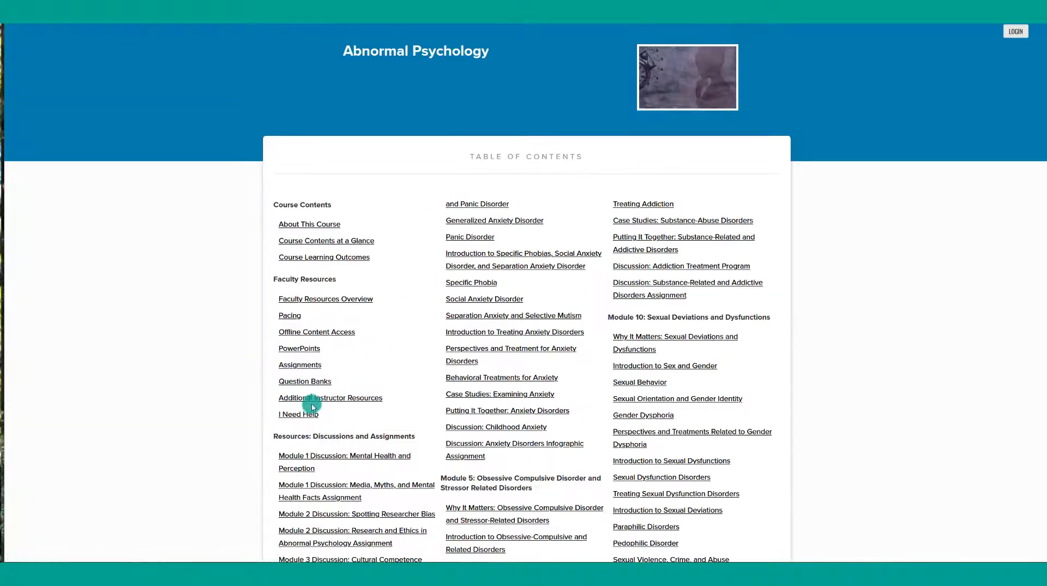
left_click(309, 383)
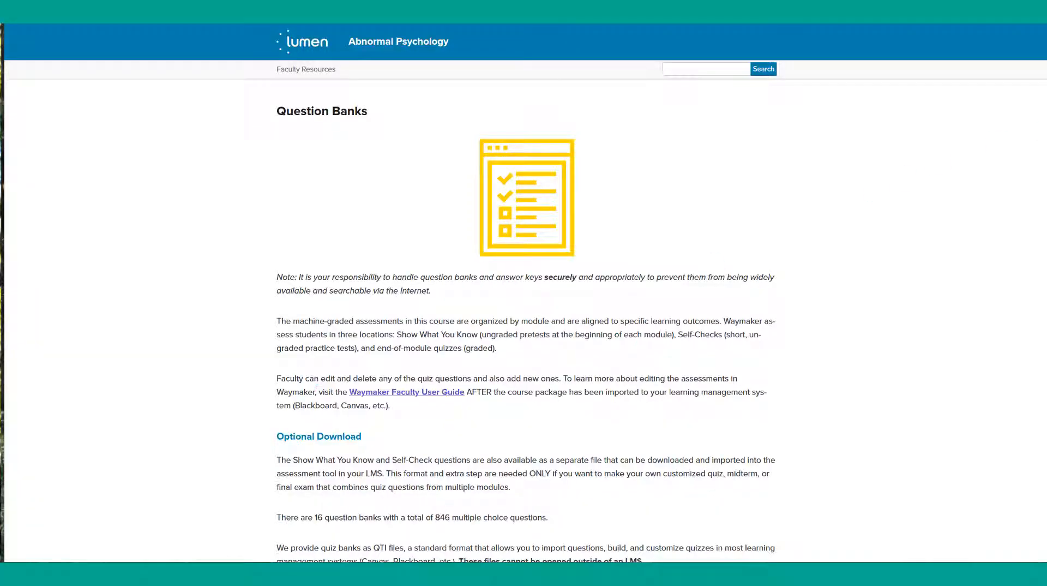
scroll(414, 350, "down", 5)
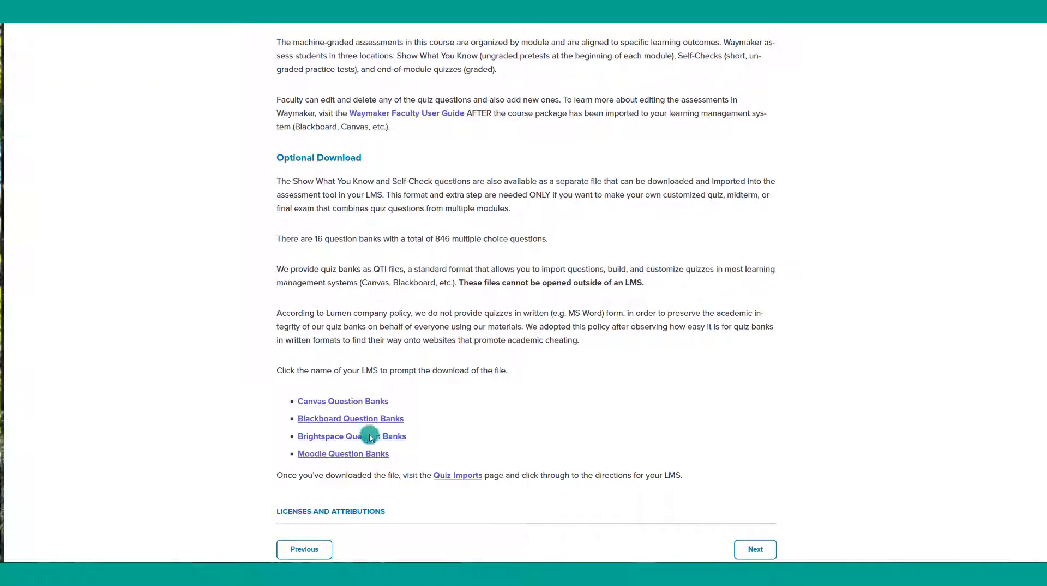
left_click(355, 440)
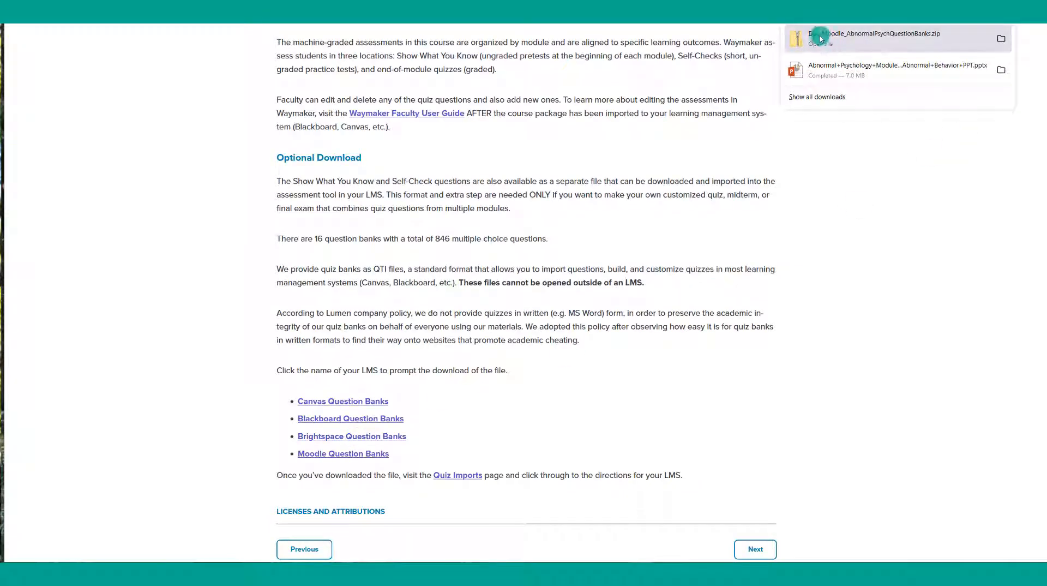
Step: Show the downloaded D2L-Moodle question bank zip in the Downloads folder, try moving it to the Desktop, and minimize the folder window
left_click(837, 36)
left_click(999, 41)
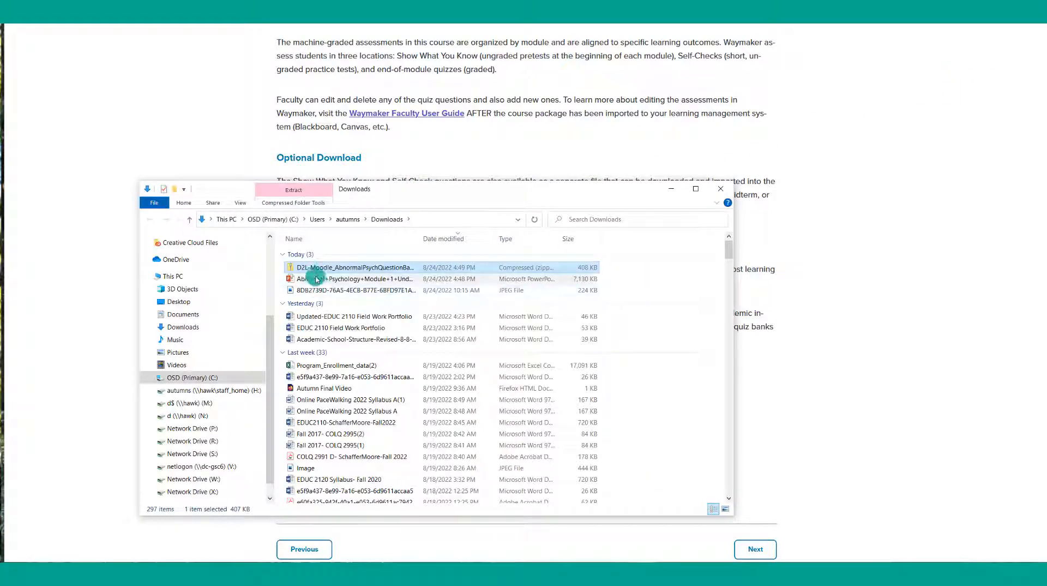
left_click_drag(312, 268, 218, 301)
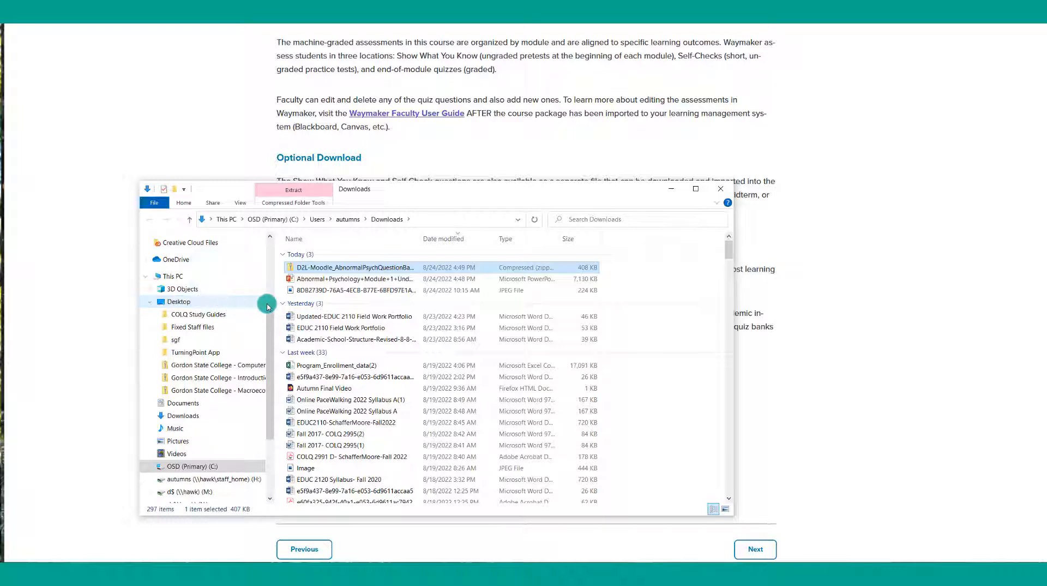
left_click(677, 190)
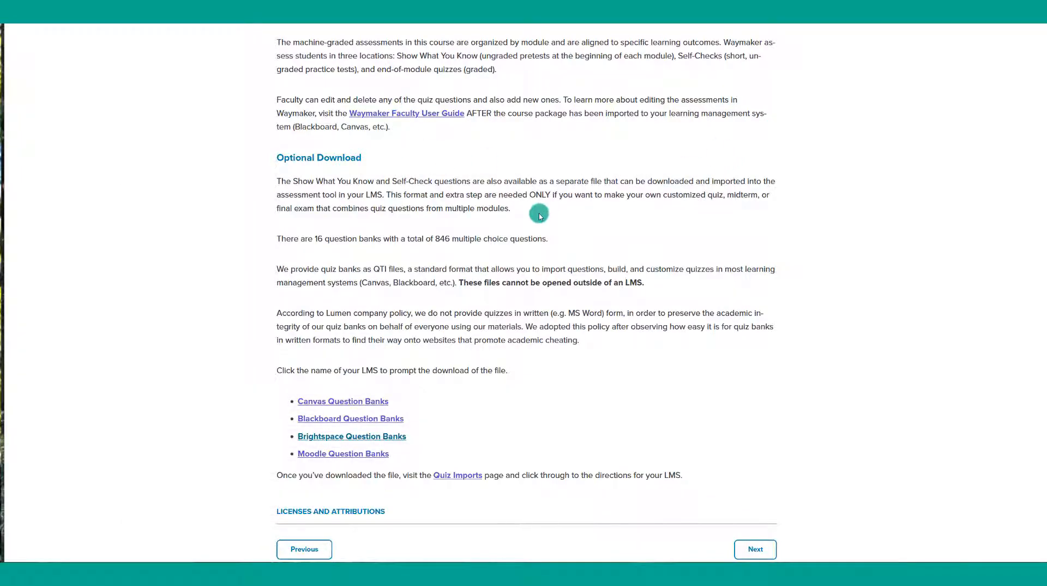
Step: Review the Question Banks page's usage notes and its download options for each LMS
scroll(534, 212, "up", 5)
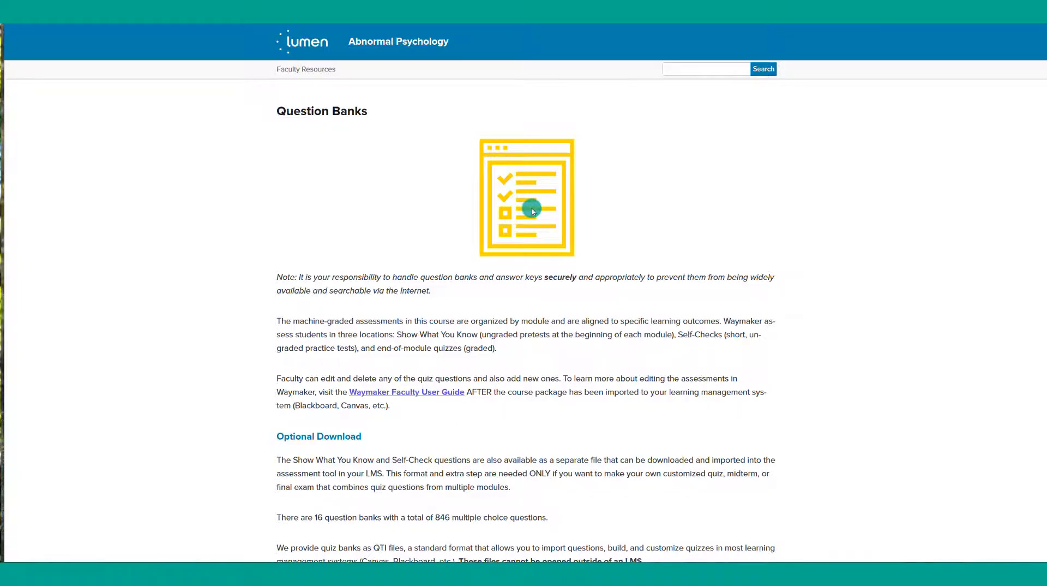
scroll(532, 207, "down", 5)
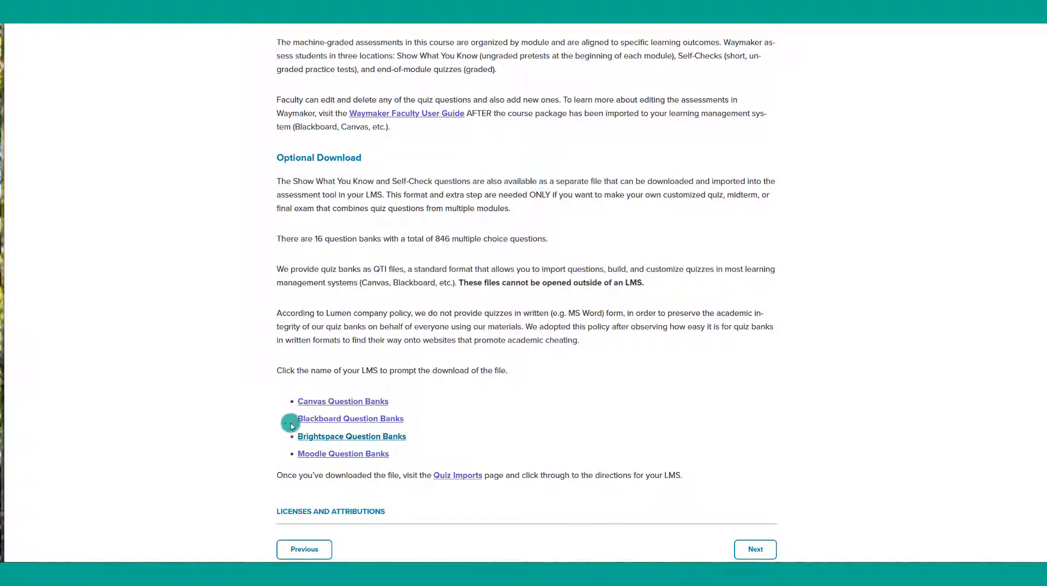
scroll(411, 331, "up", 5)
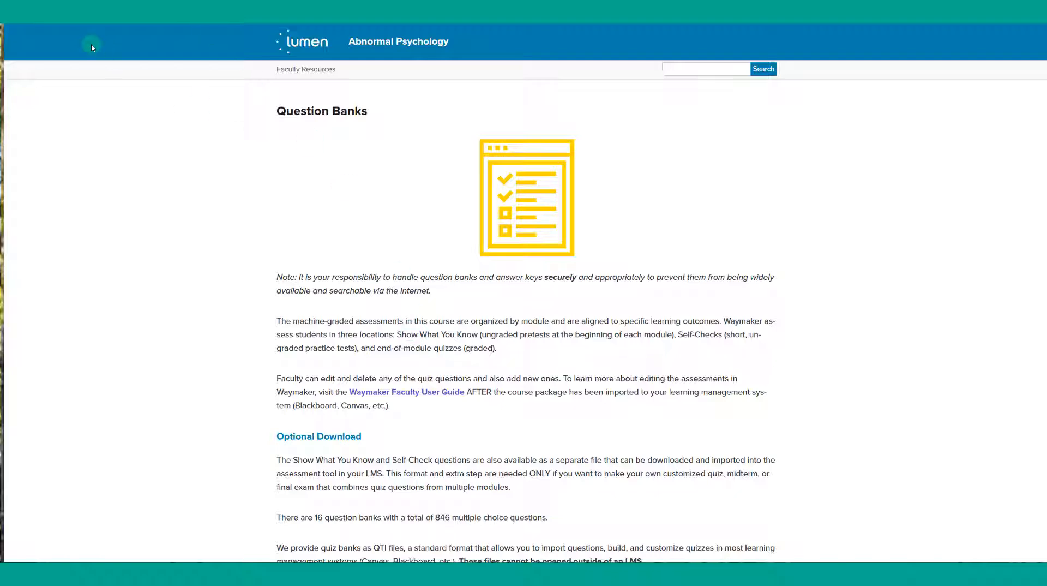
Step: Switch to the Lumen Sample course, view its Course Contents module, and open Question Banks under Faculty Resources
key("ctrl+Tab")
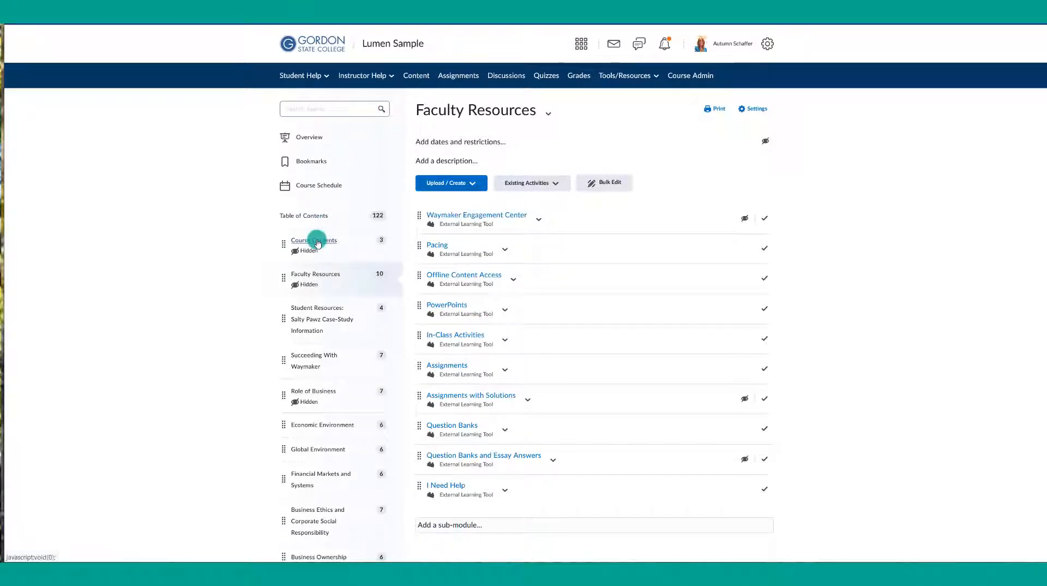
left_click(295, 239)
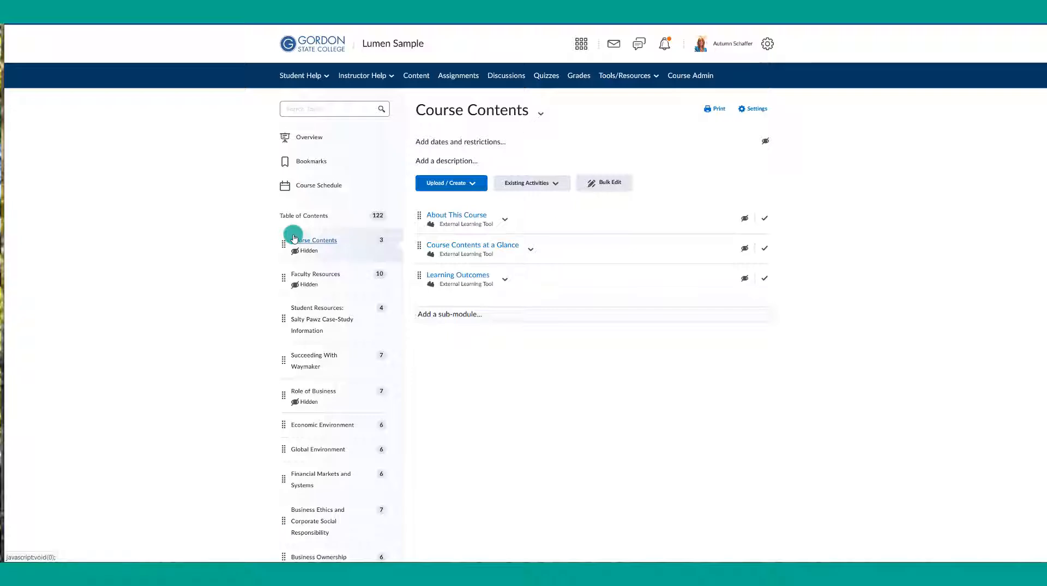
left_click(341, 274)
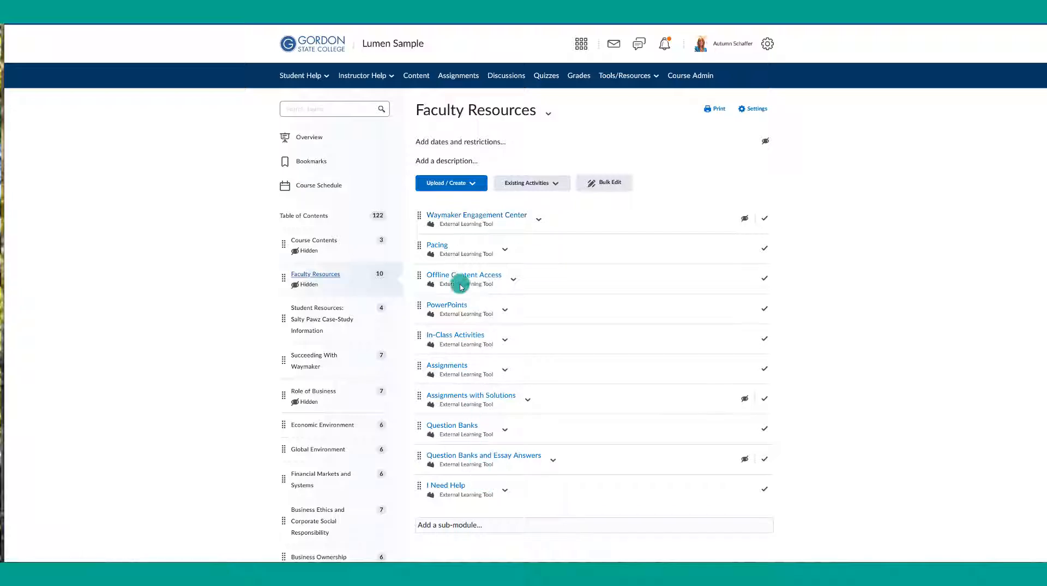
left_click(491, 428)
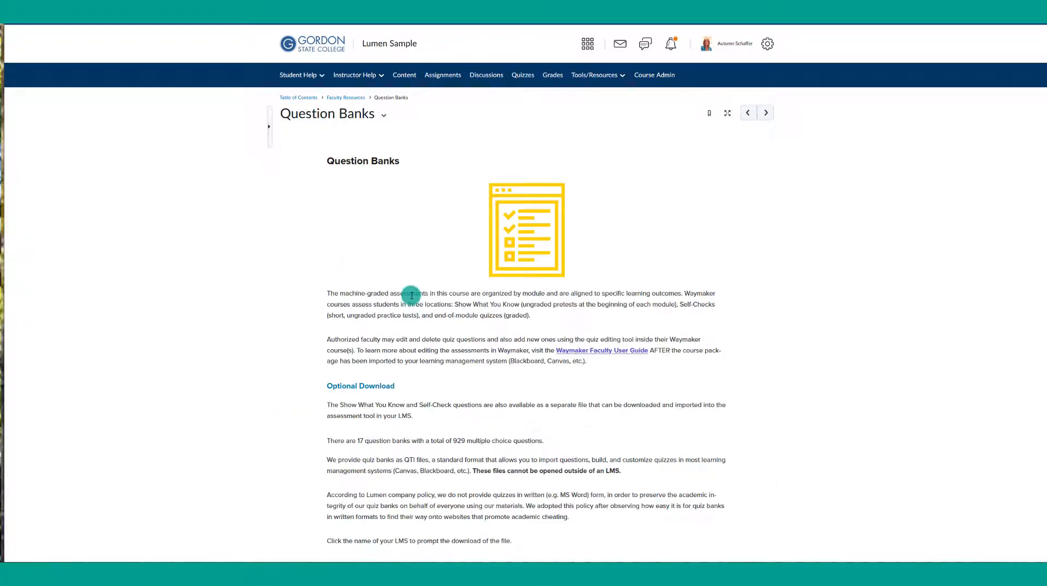
Step: Review the Question Banks page's LMS download links and its Midterm and Final Exam Questions document link
scroll(411, 297, "down", 6)
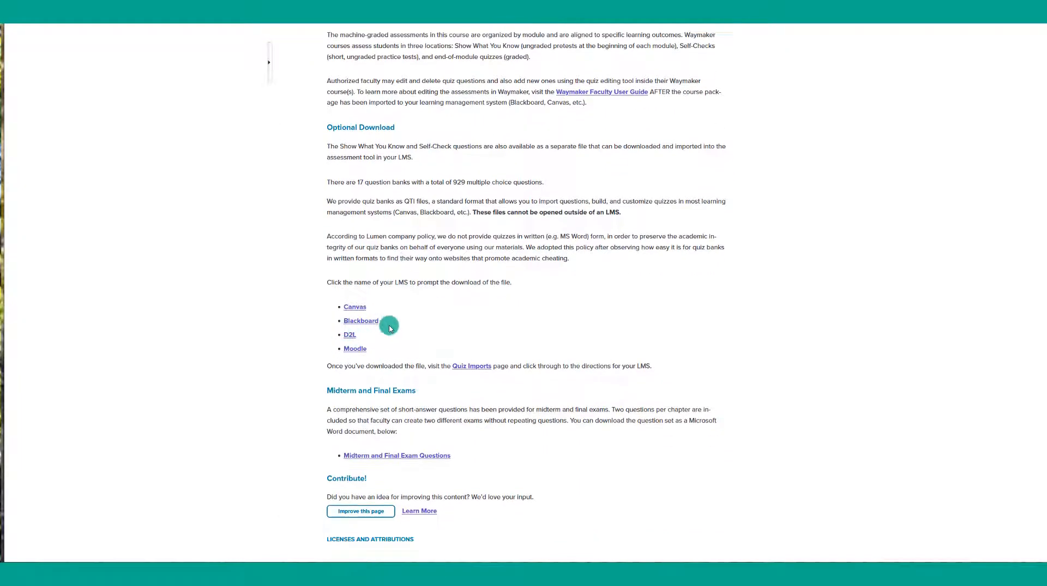
scroll(382, 327, "up", 4)
scroll(293, 221, "down", 4)
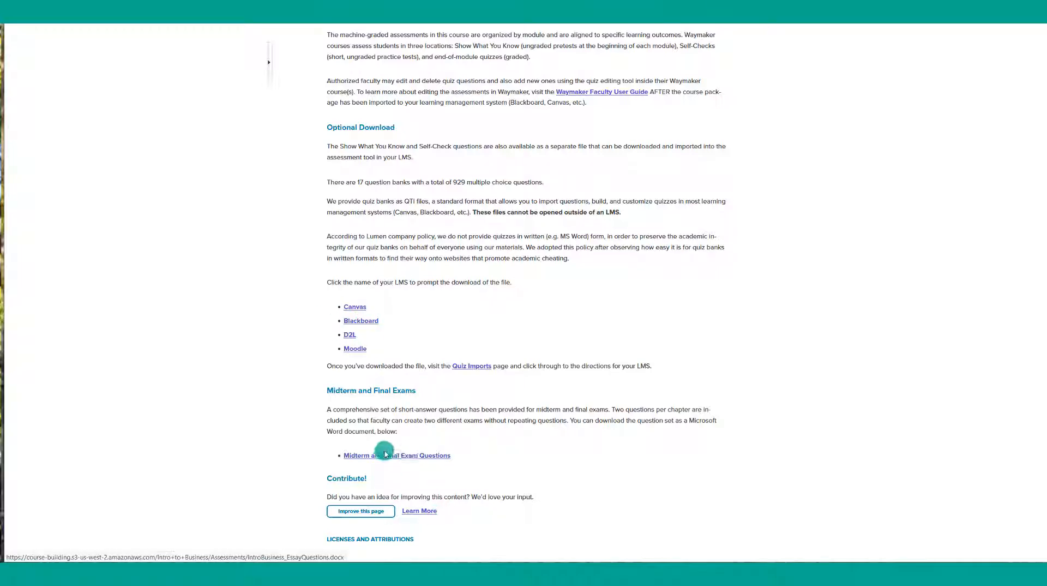
scroll(535, 374, "up", 5)
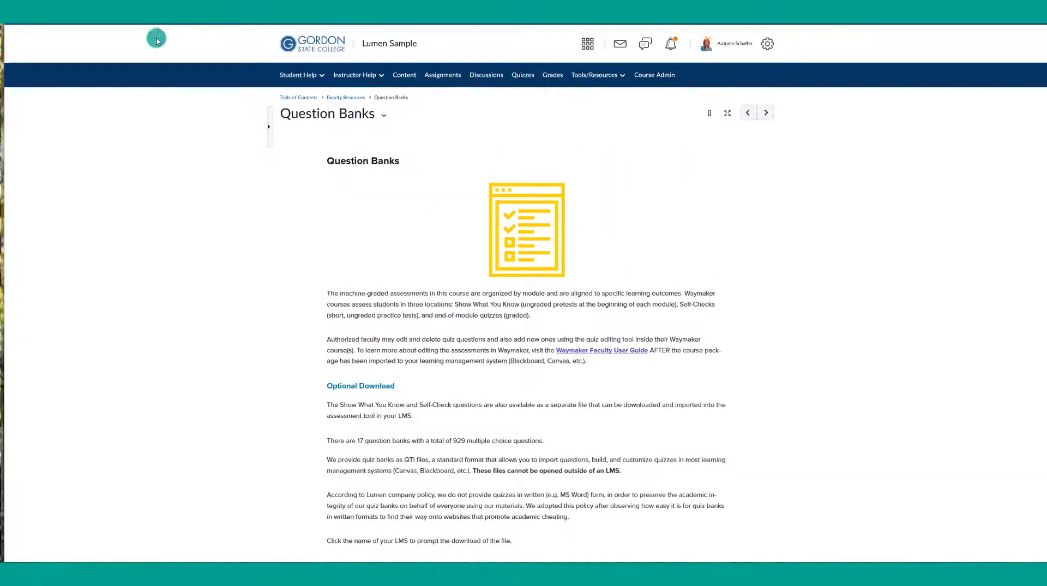
Step: Return to the Faculty Resources module and look through the PowerPoints page's list of module slide decks
left_click(408, 77)
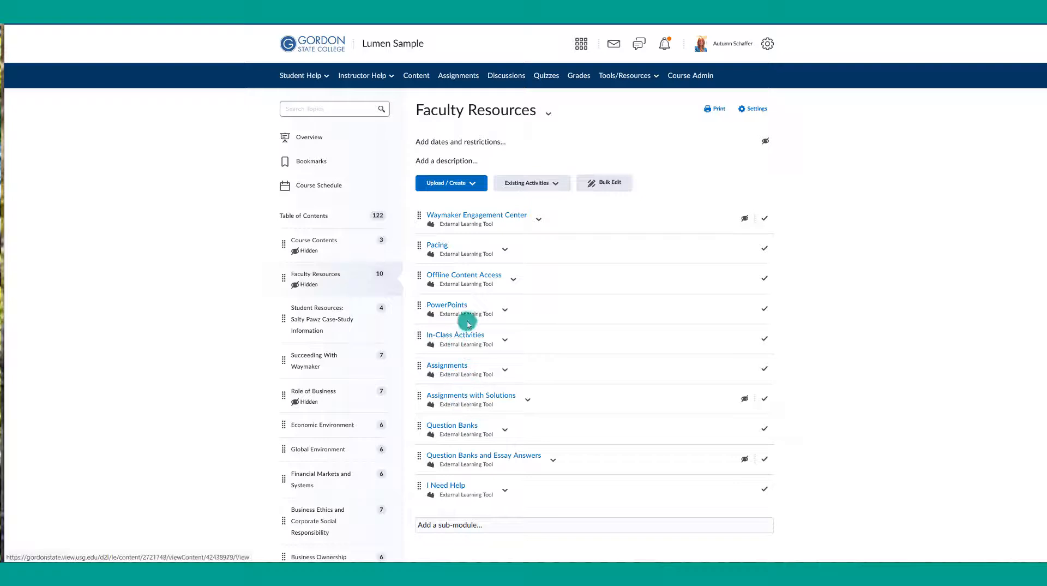
left_click(522, 303)
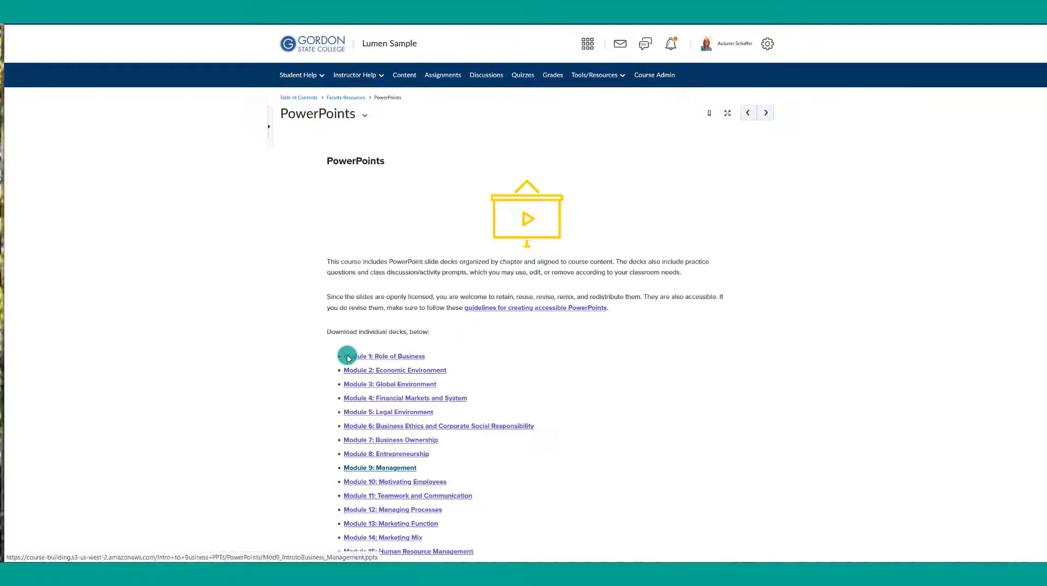
scroll(348, 358, "down", 3)
scroll(360, 352, "up", 3)
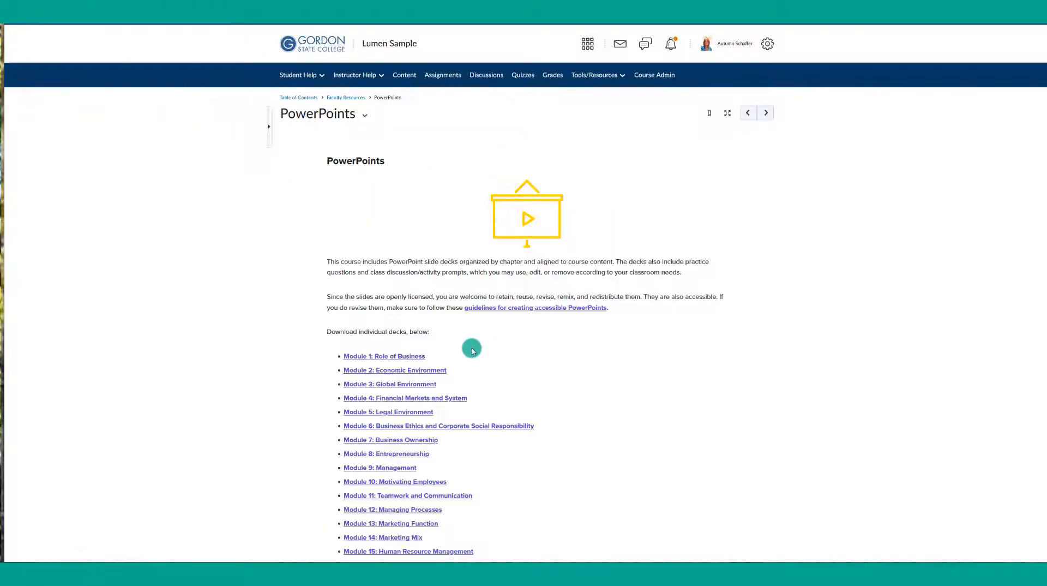
Step: Go to the course's Import/Export/Copy Components tool and start the Import Components option
left_click(349, 98)
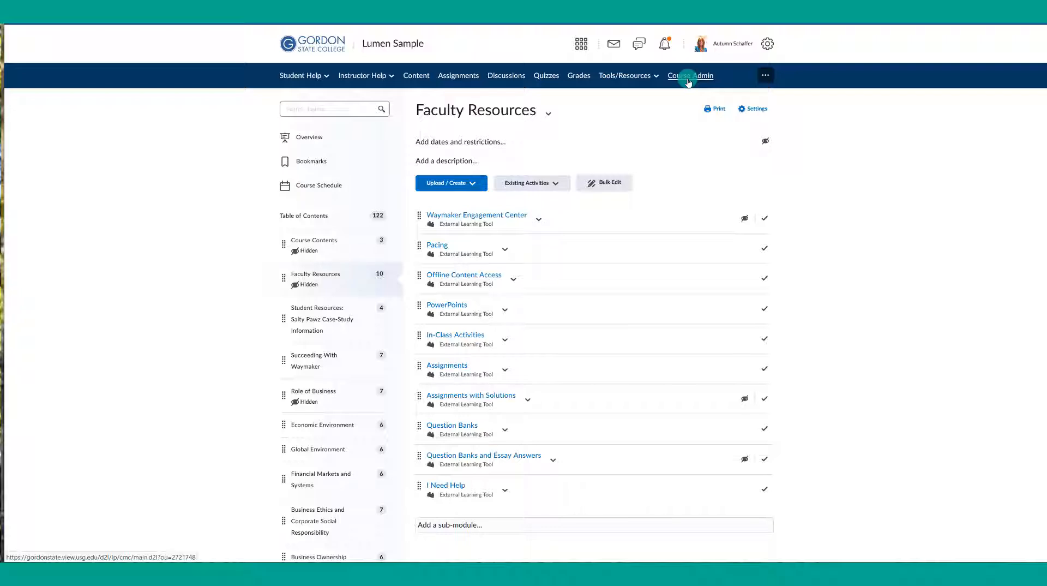
left_click(688, 82)
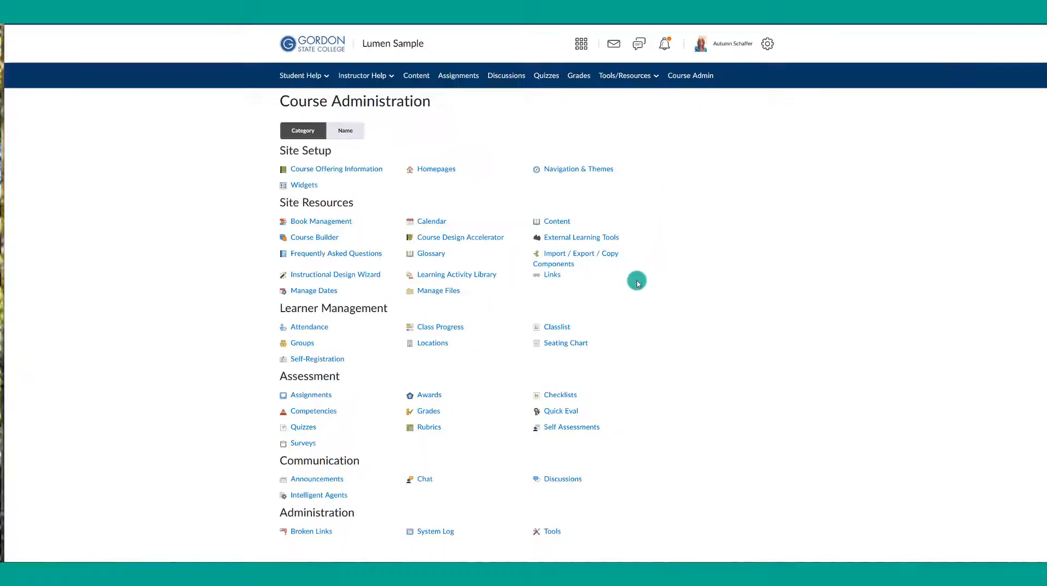
left_click(581, 258)
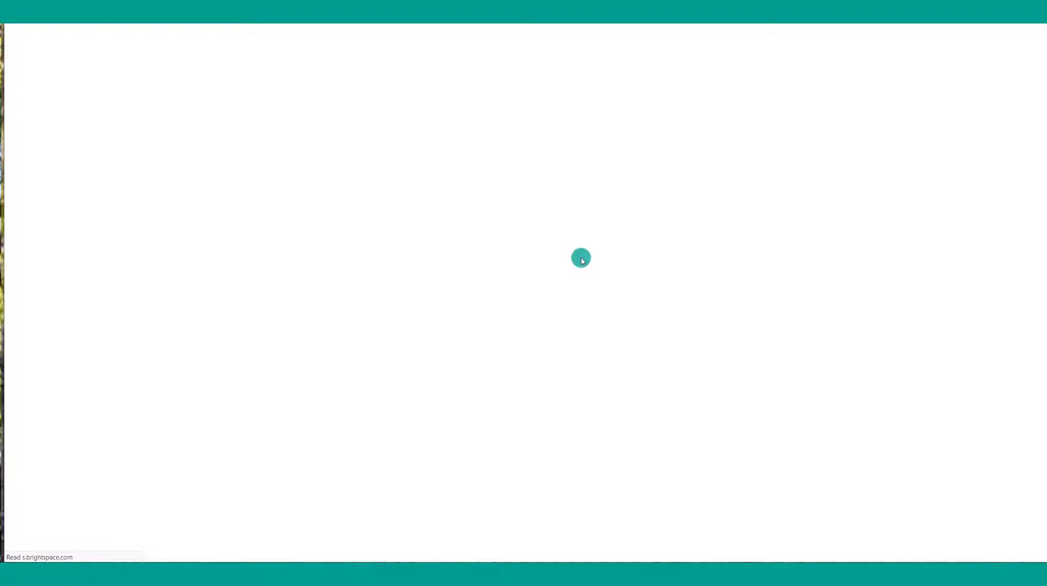
left_click(338, 413)
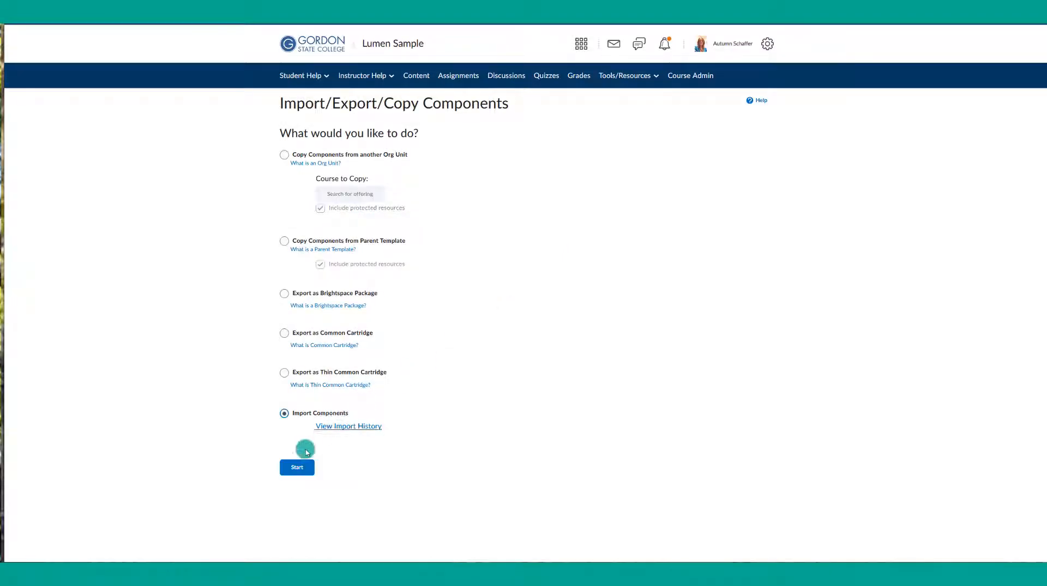
left_click(295, 469)
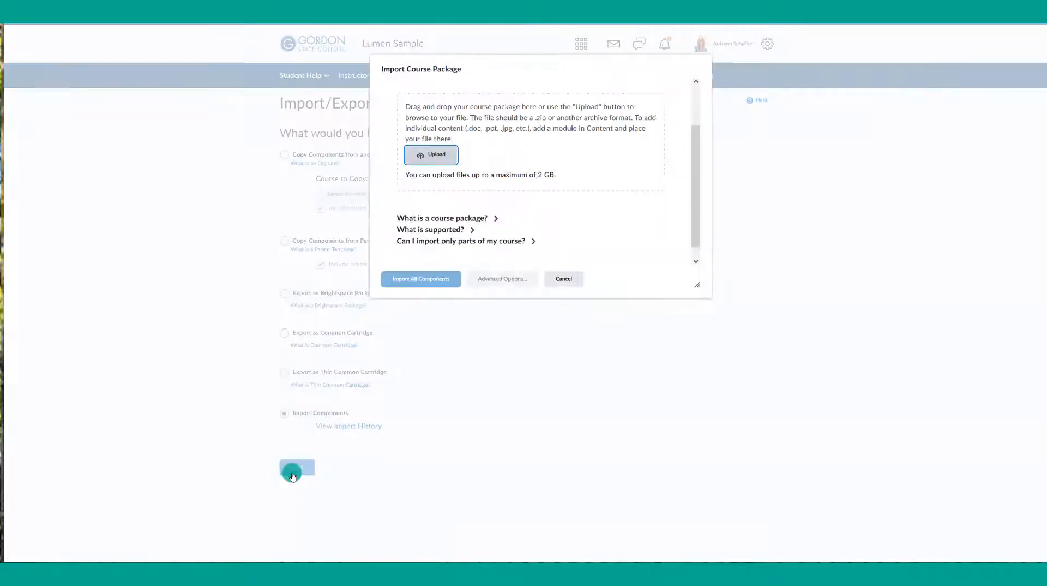
Step: Upload the D2L-Moodle_AbnormalPsychQuestionBanks zip from the Desktop and import all of its components
left_click(447, 157)
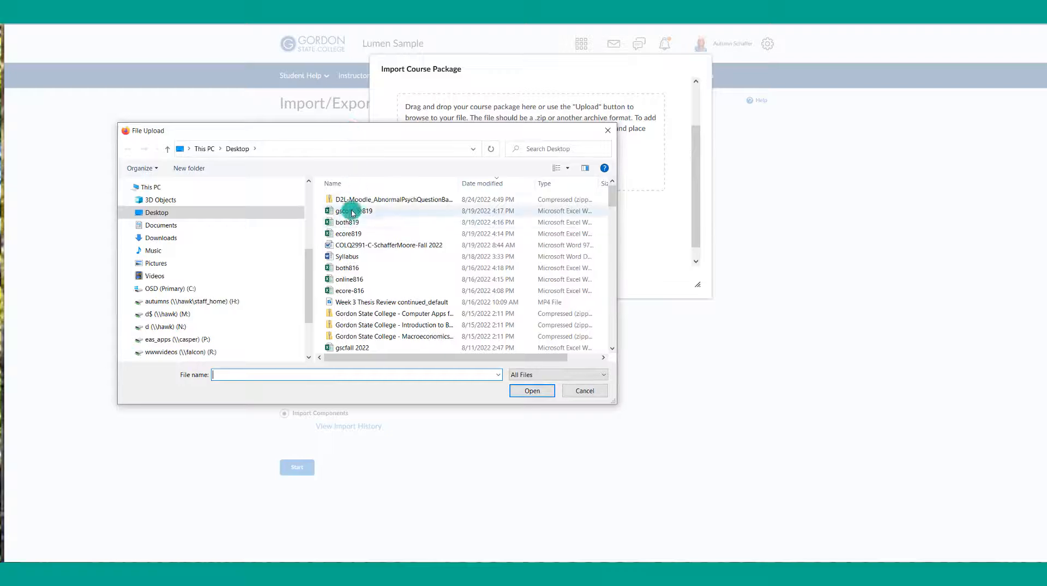
left_click(352, 200)
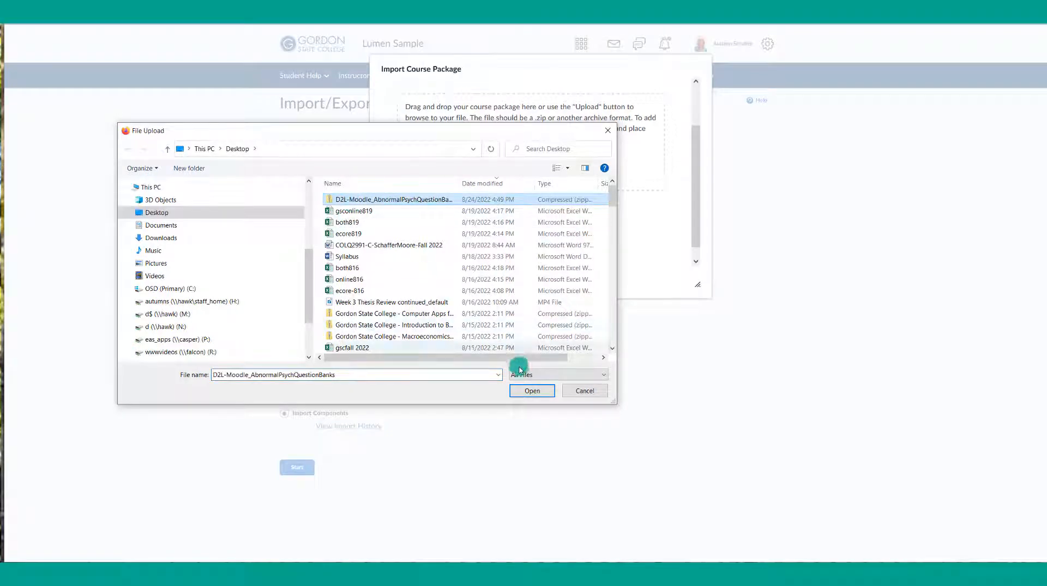
left_click(528, 390)
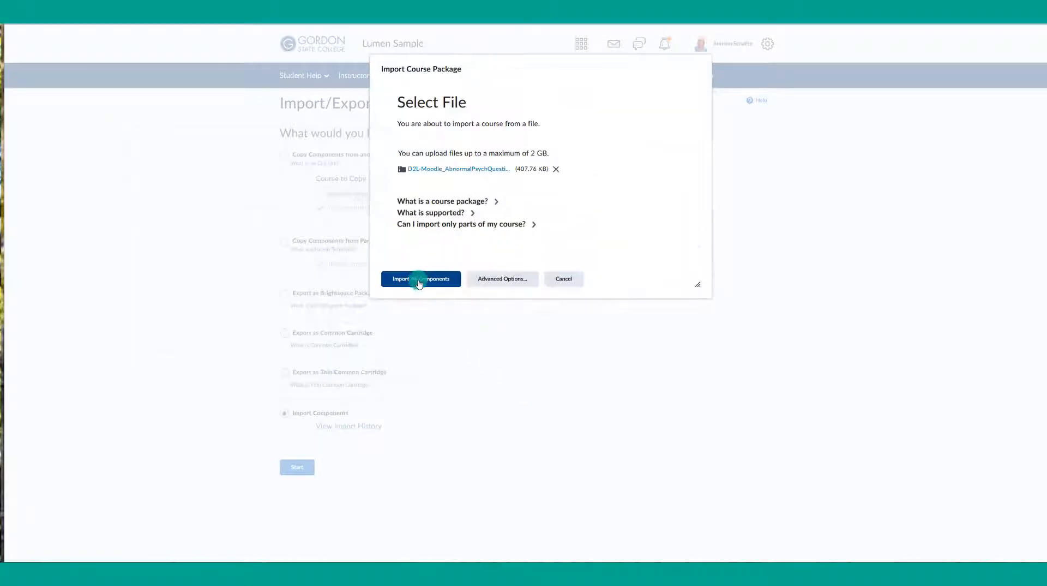
left_click(419, 281)
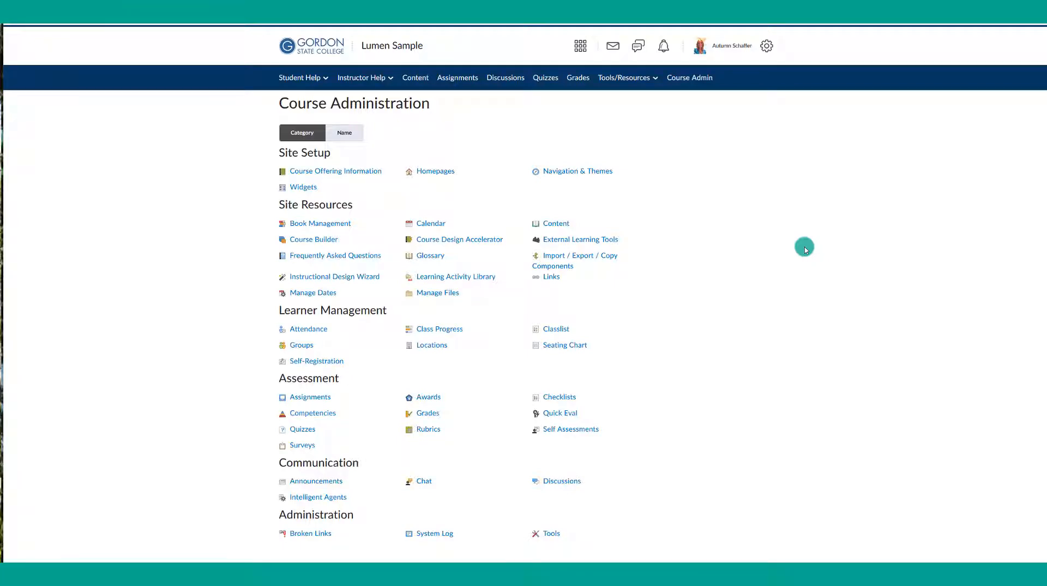
Step: Open the Anxiety Disorders quiz for editing from the course's Quizzes list and review its imported questions
left_click(544, 80)
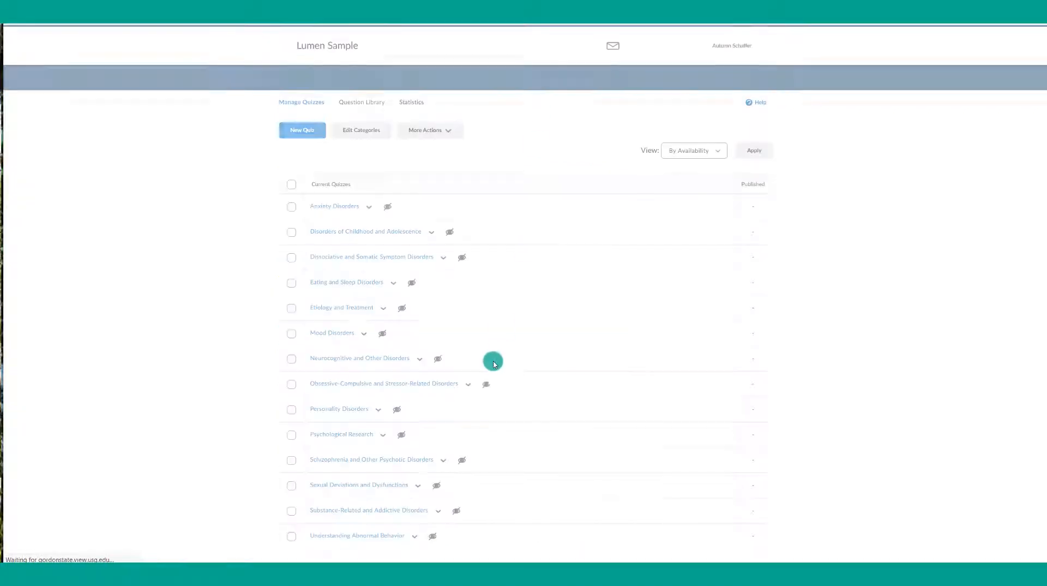
scroll(349, 216, "down", 1)
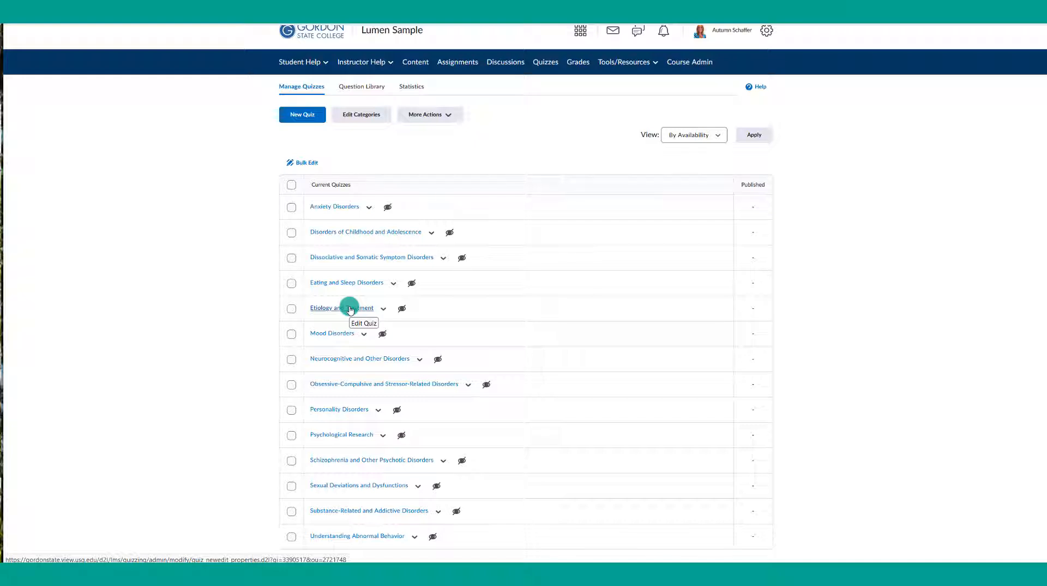
left_click(369, 208)
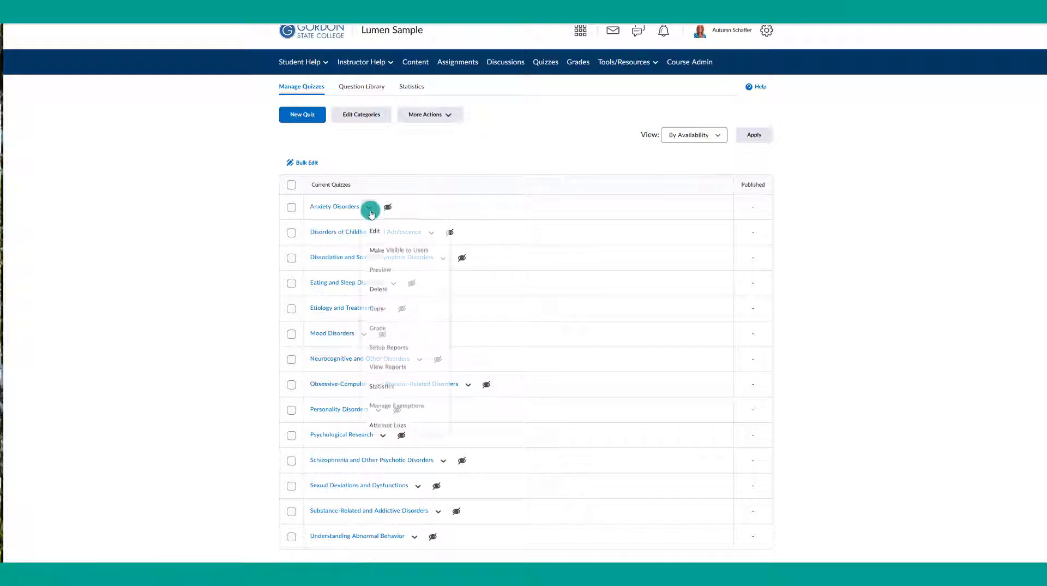
left_click(375, 233)
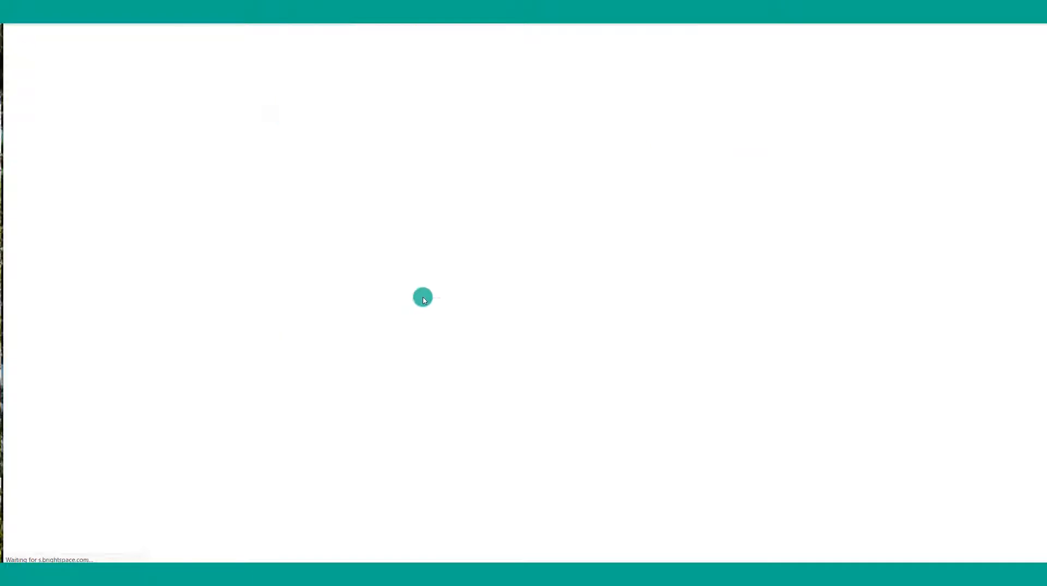
scroll(468, 378, "down", 2)
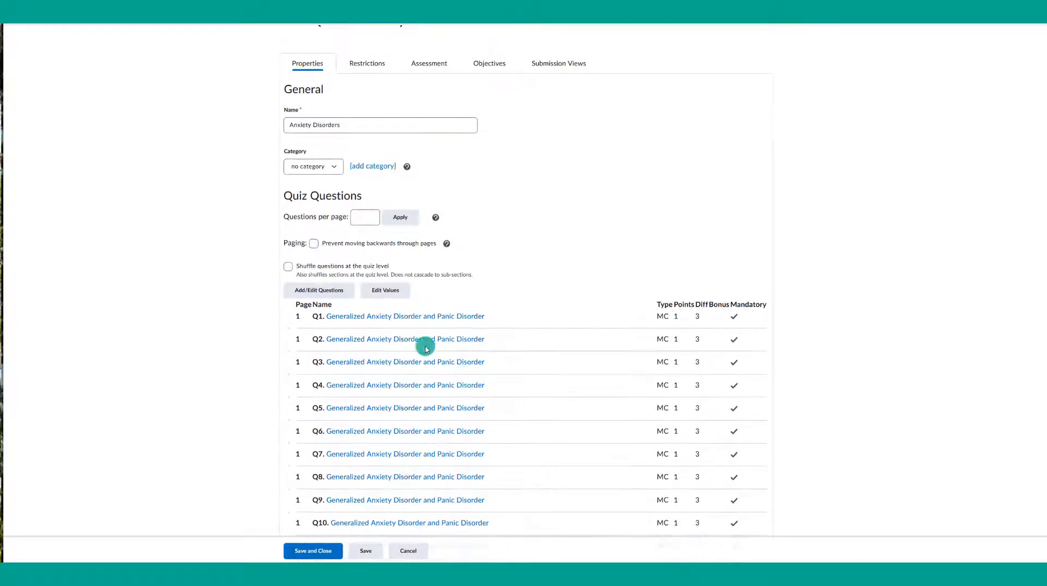
scroll(403, 333, "down", 8)
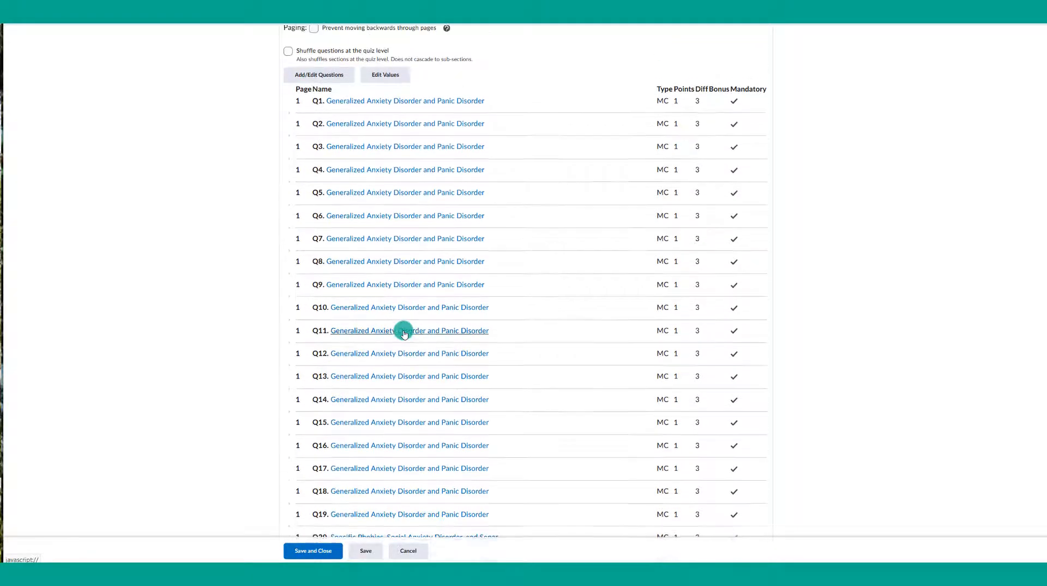
scroll(403, 333, "down", 4)
scroll(403, 333, "down", 5)
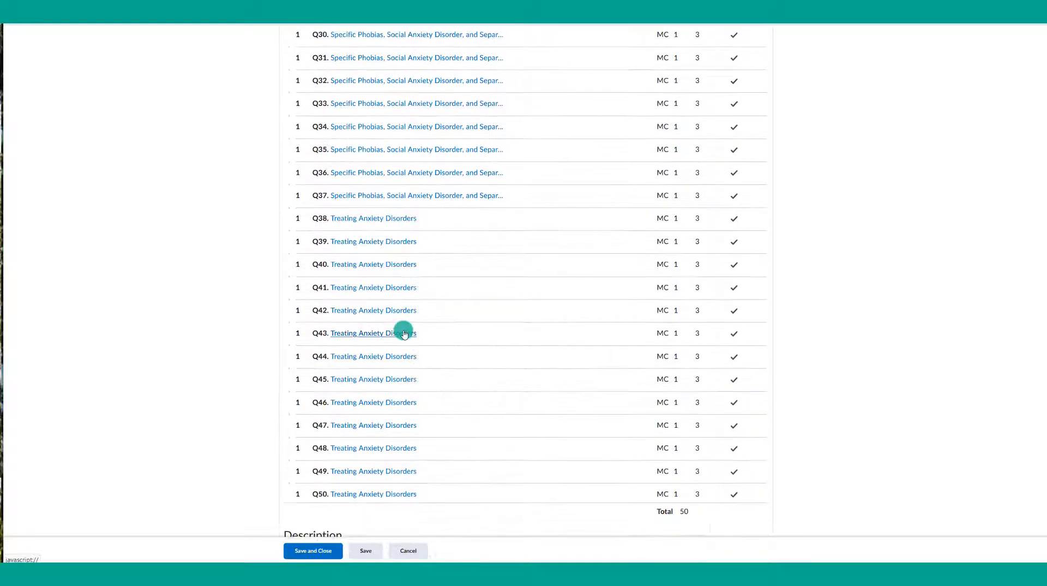
scroll(404, 333, "up", 18)
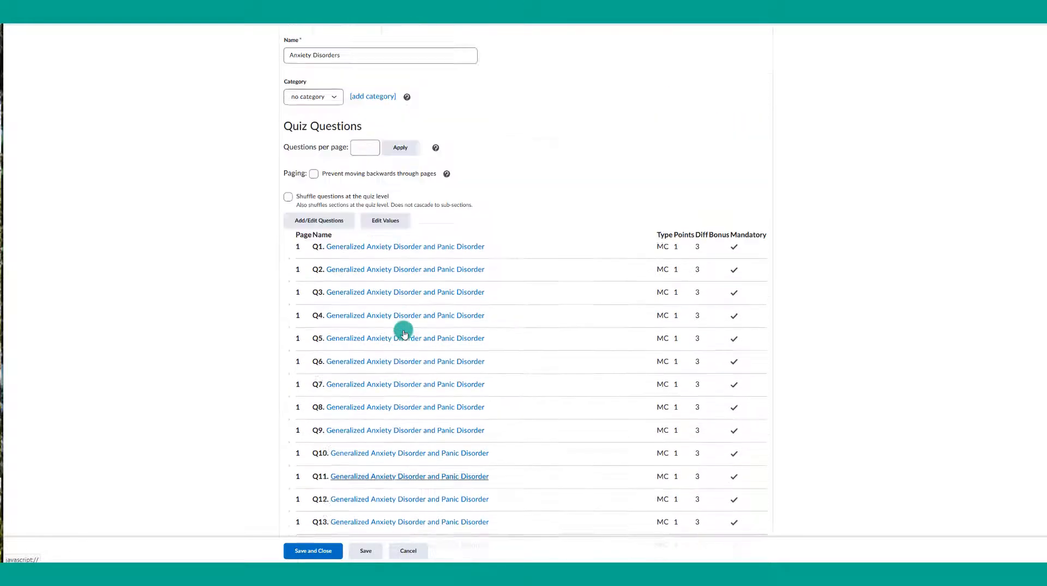
Step: View the Anxiety Disorders quiz in the question editor, select its first question, and leave the quiz without saving
left_click(339, 377)
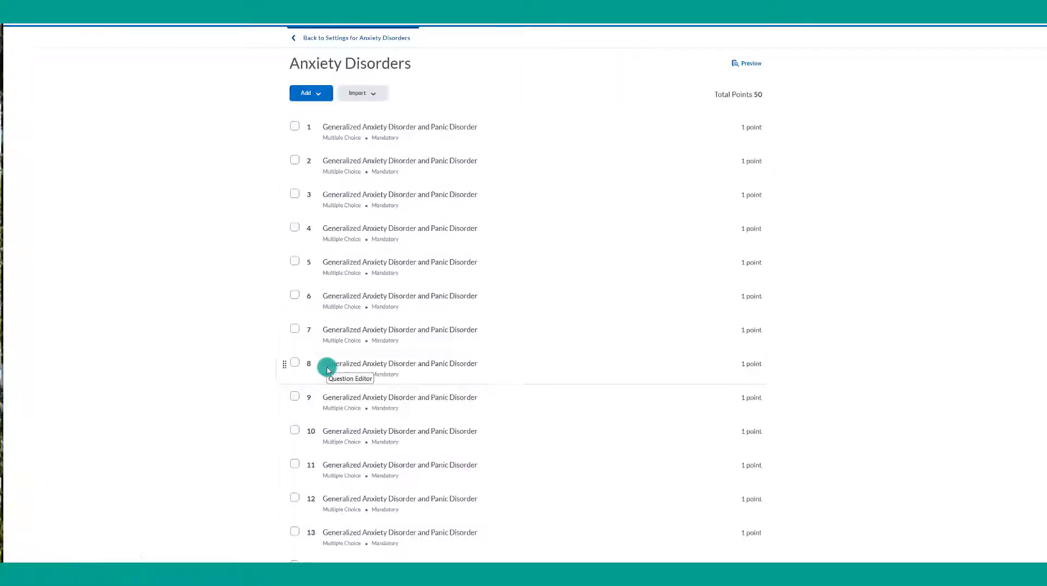
left_click(295, 126)
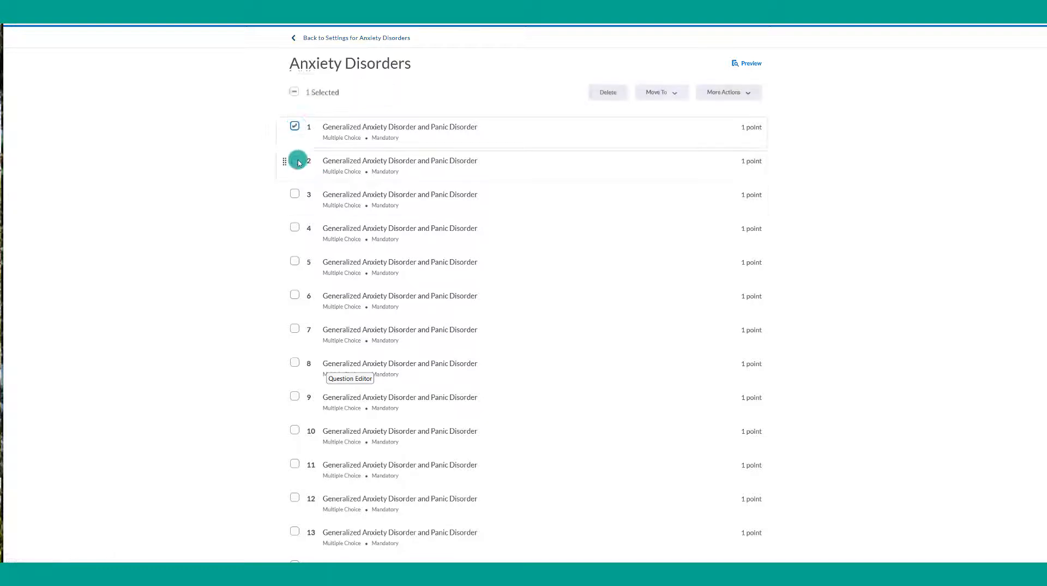
left_click(355, 37)
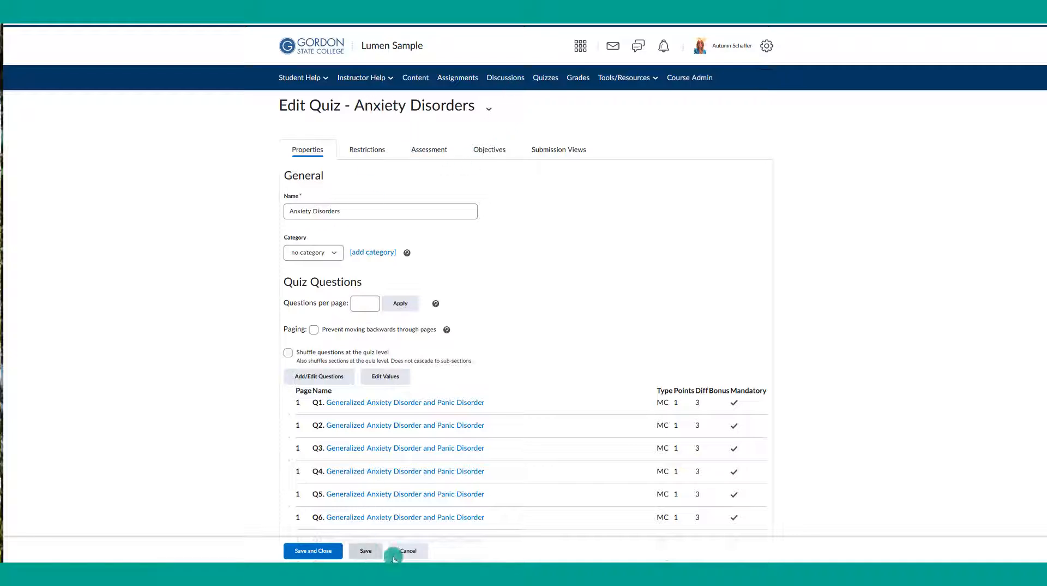
left_click(407, 552)
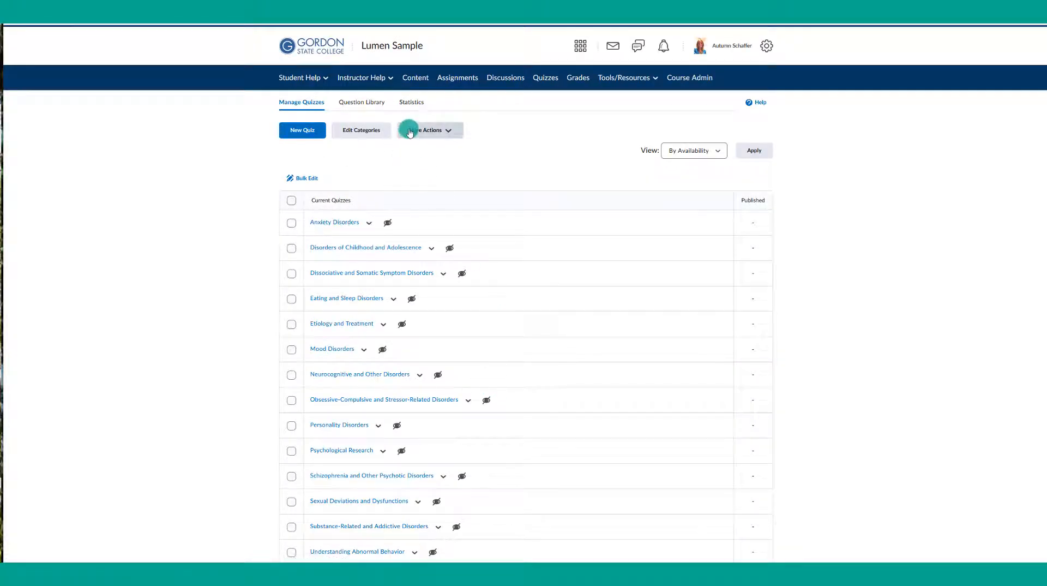
Step: Delete the Anxiety Disorders quiz from the Manage Quizzes list
left_click(410, 133)
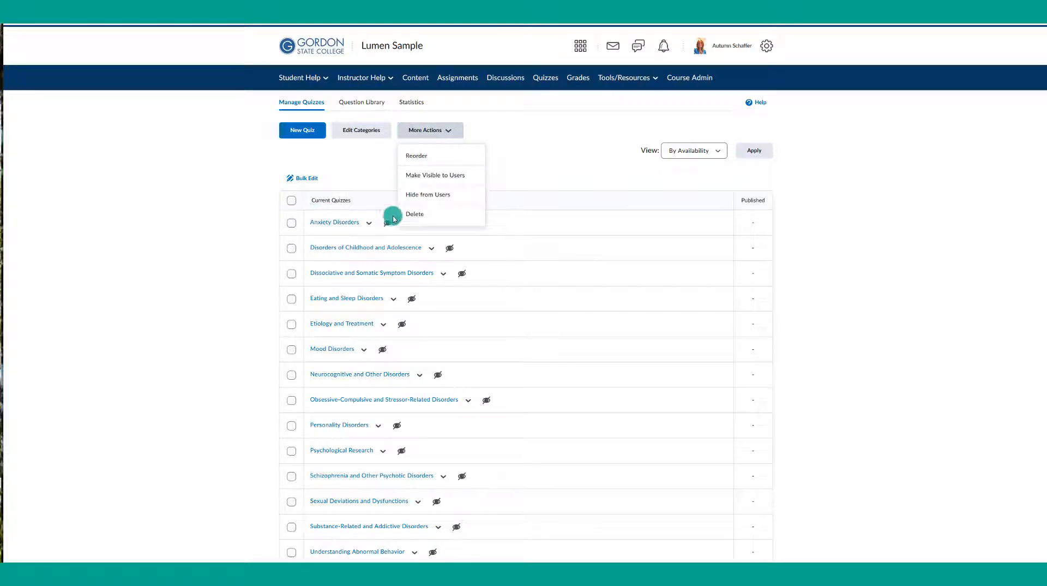
left_click(263, 241)
left_click(462, 139)
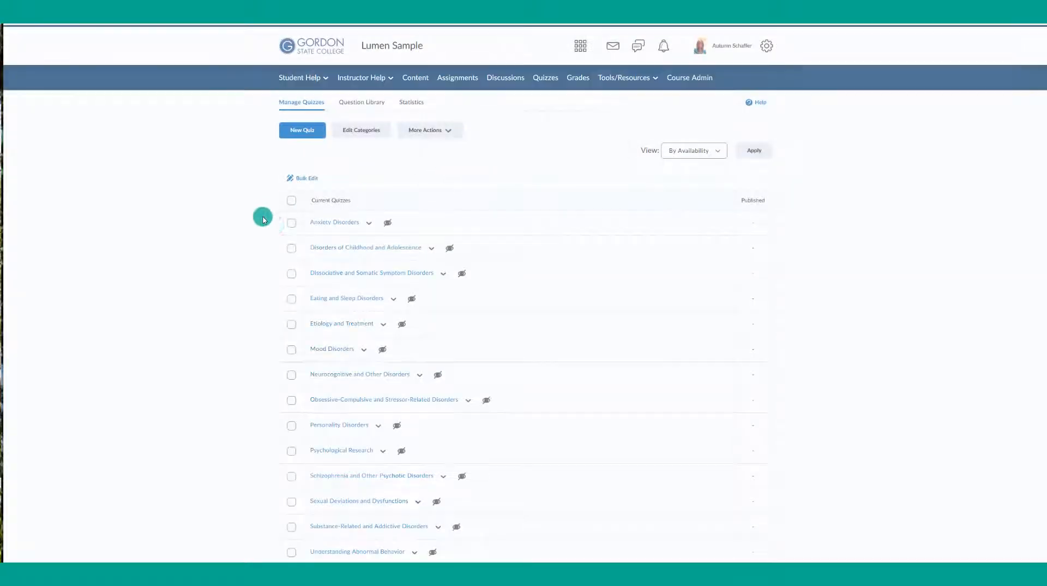
left_click(291, 225)
left_click(430, 132)
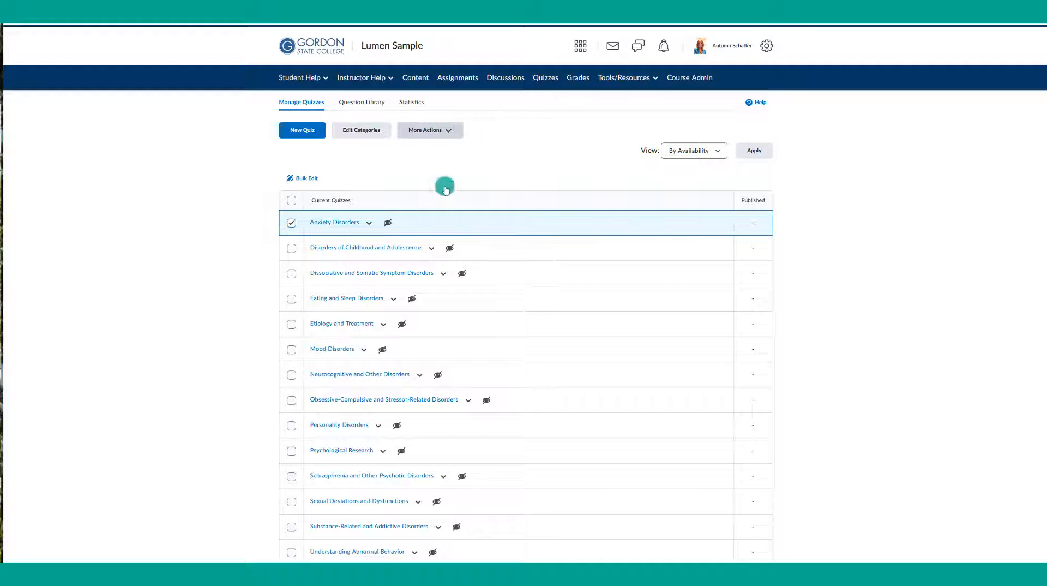
left_click(428, 214)
left_click(467, 151)
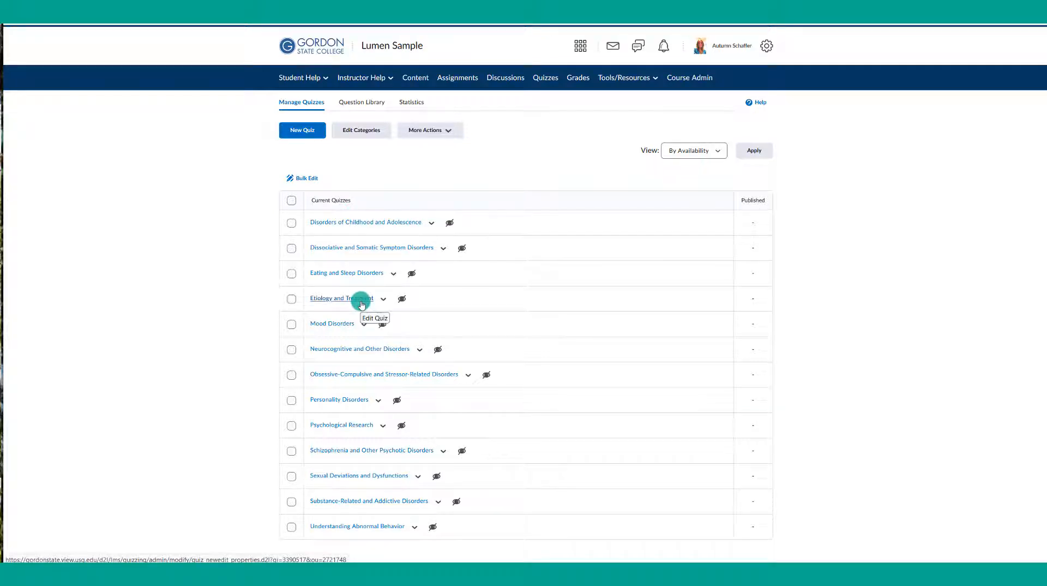
Step: Create a new quiz named Midterm and open its question editor
left_click(342, 380)
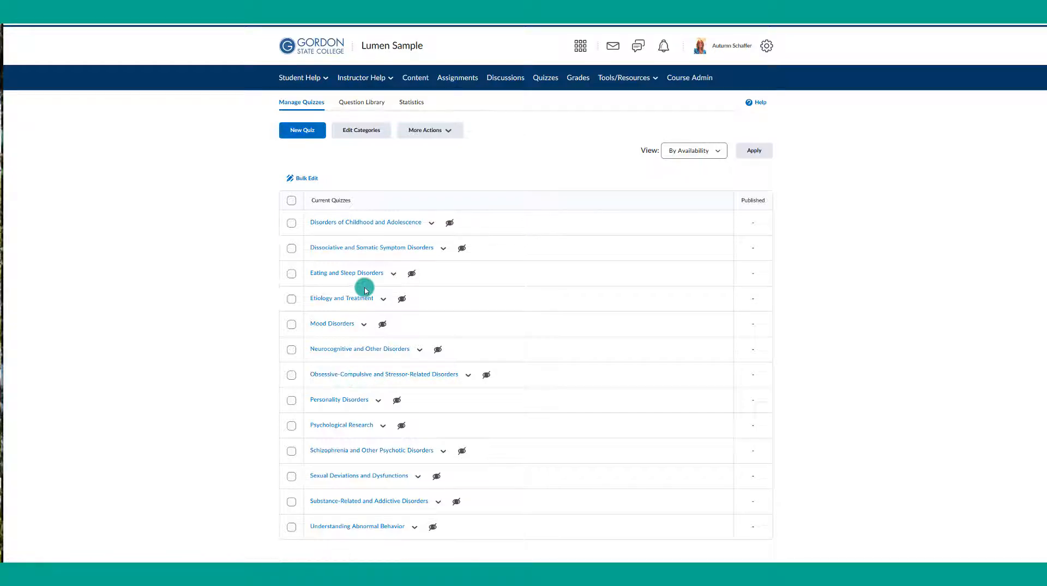
left_click(299, 139)
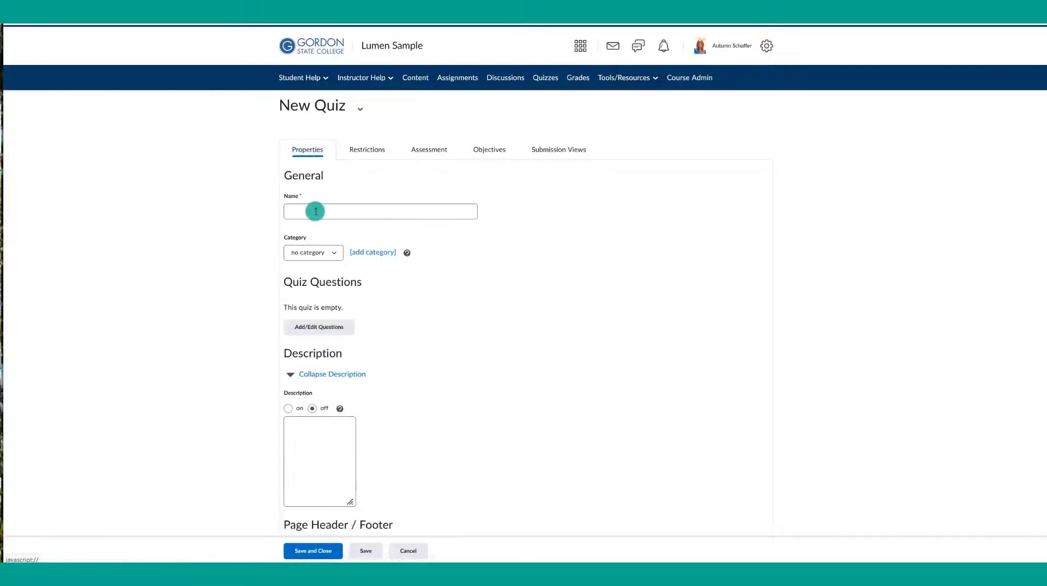
left_click(315, 211)
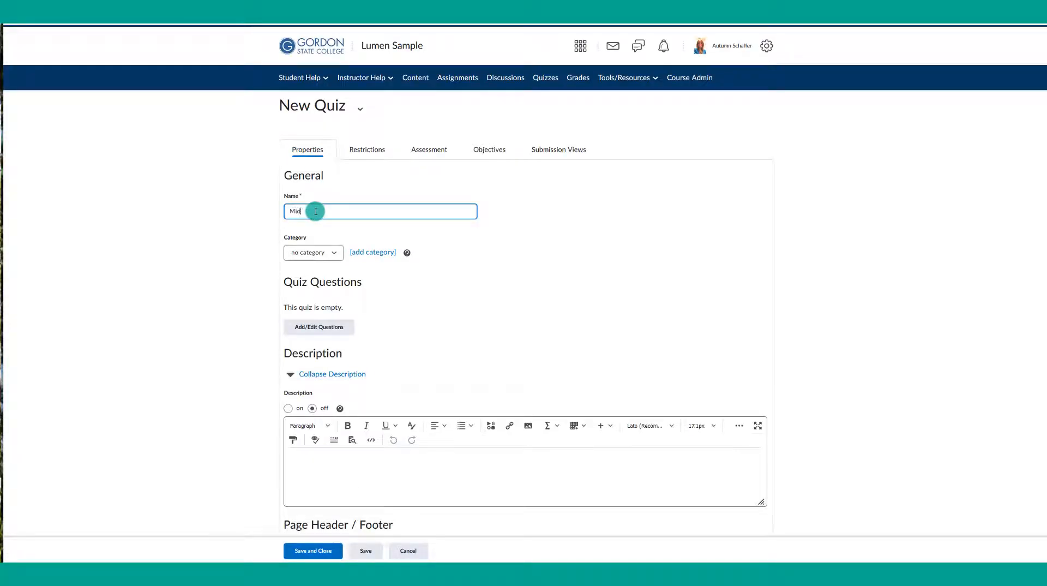
type("Midterm")
left_click(322, 326)
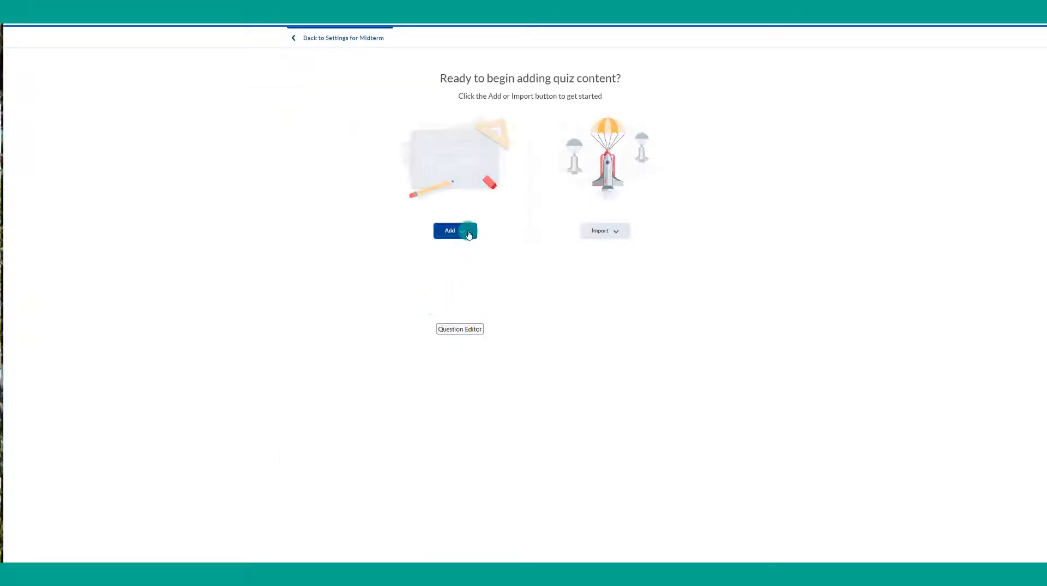
Step: Add a question pool titled Chapter 1 QP to the Midterm quiz
left_click(469, 234)
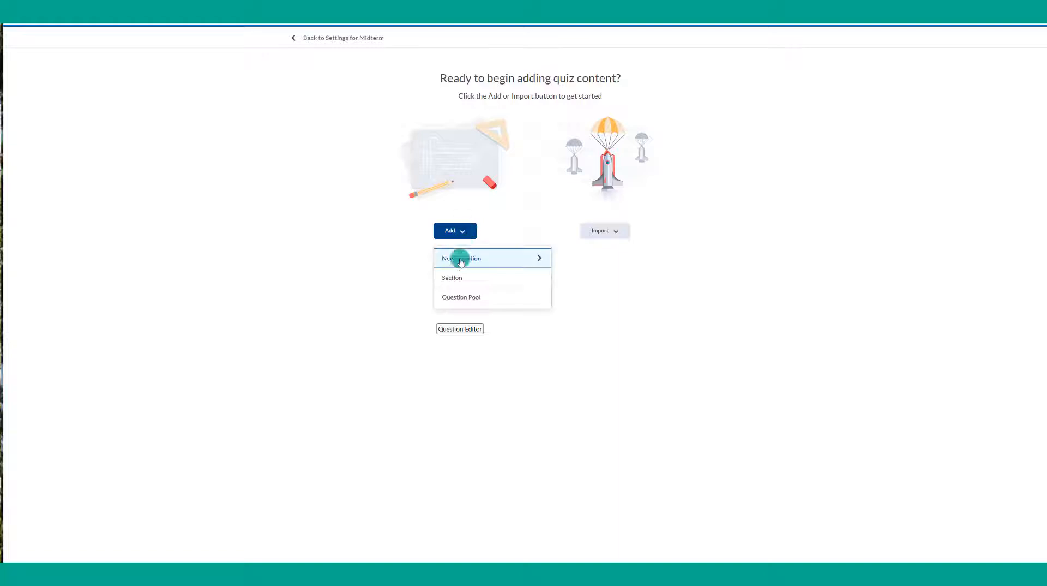
left_click(470, 300)
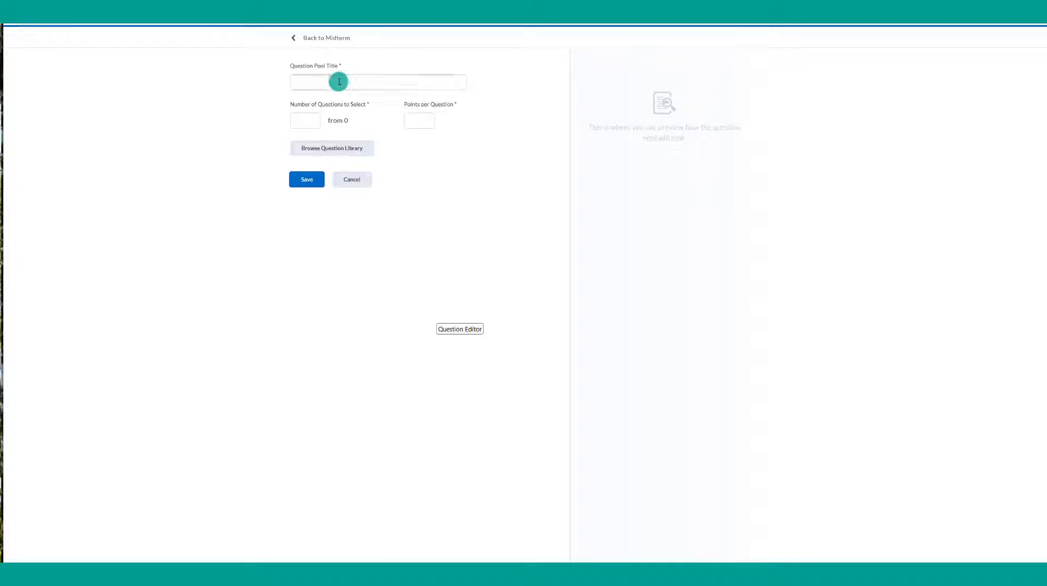
left_click(338, 81)
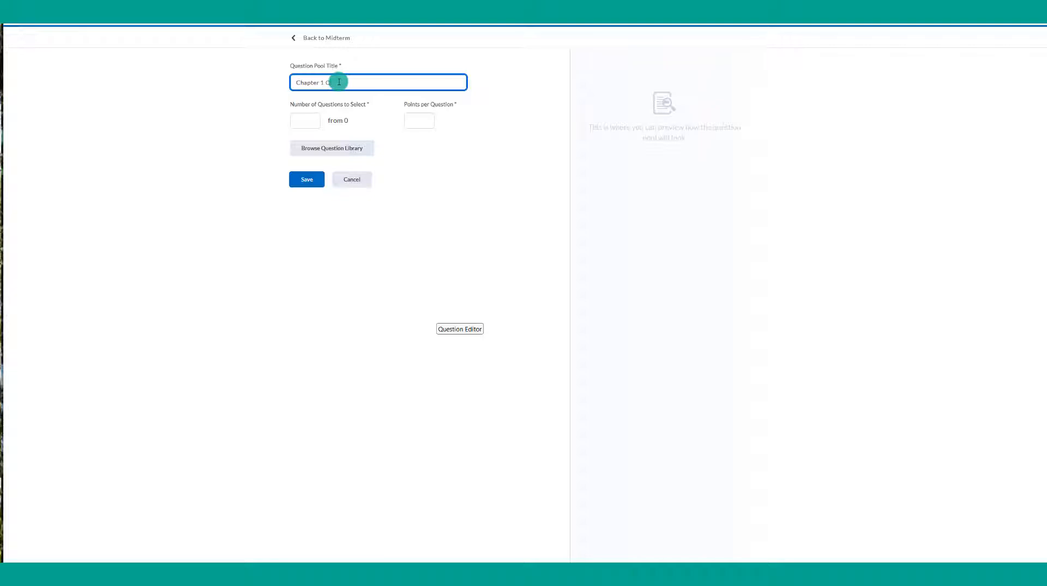
Step: Browse the question library for the pool with Disorders of Childhood and Adolescence as the source collection
left_click(328, 148)
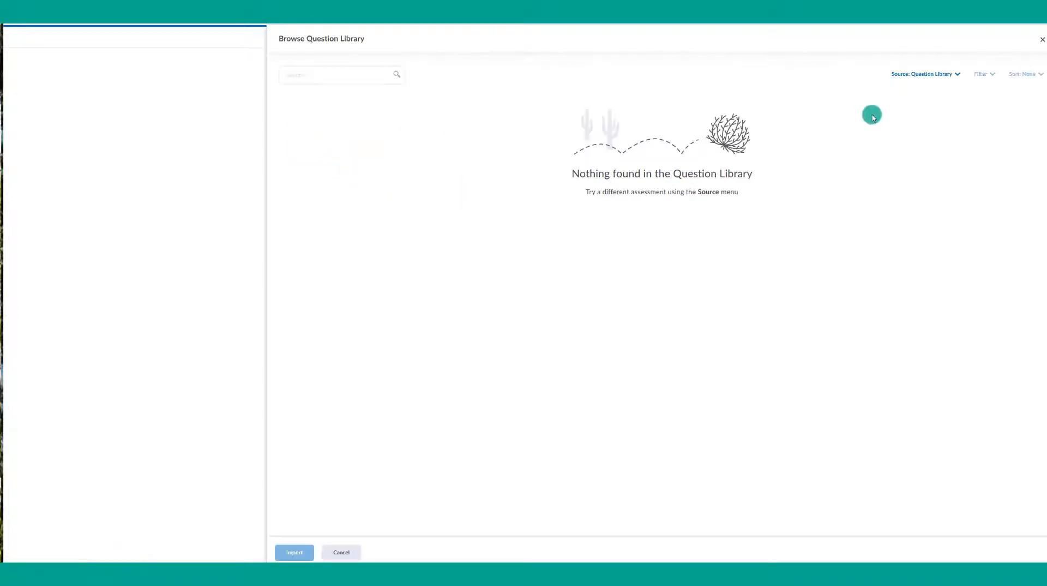
left_click(932, 75)
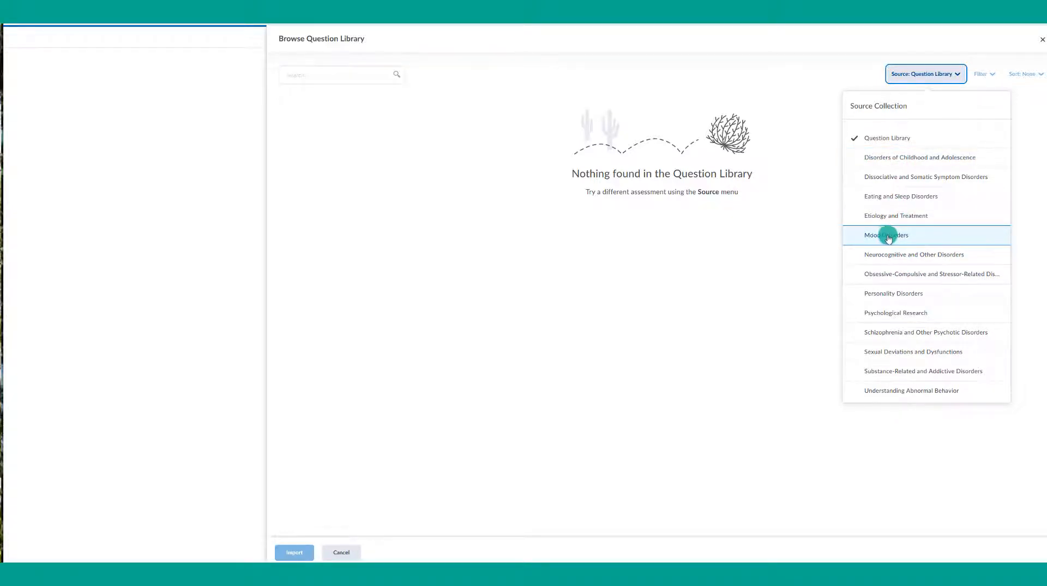
left_click(914, 159)
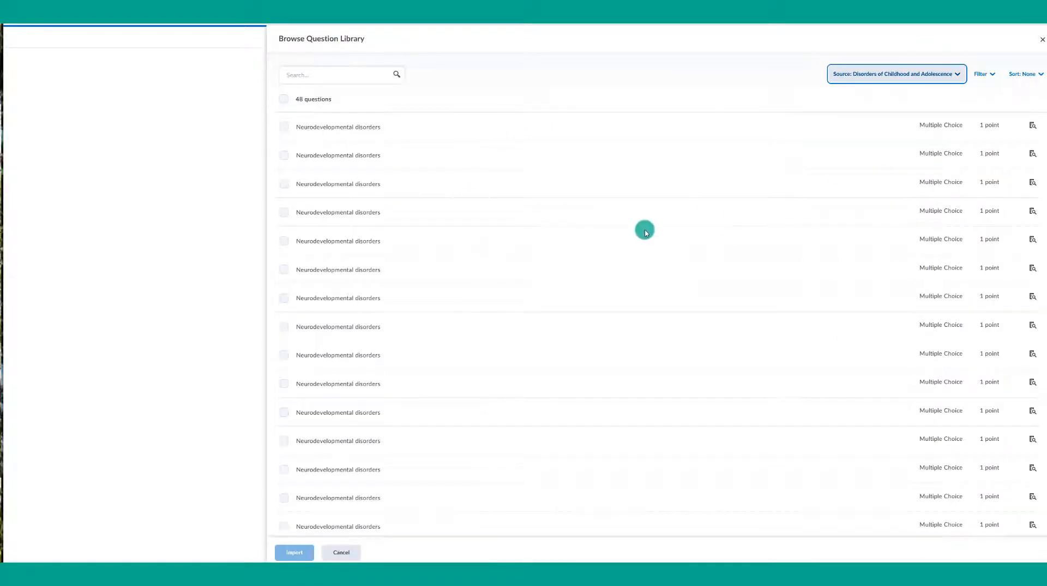
scroll(644, 229, "down", 1)
scroll(644, 229, "up", 1)
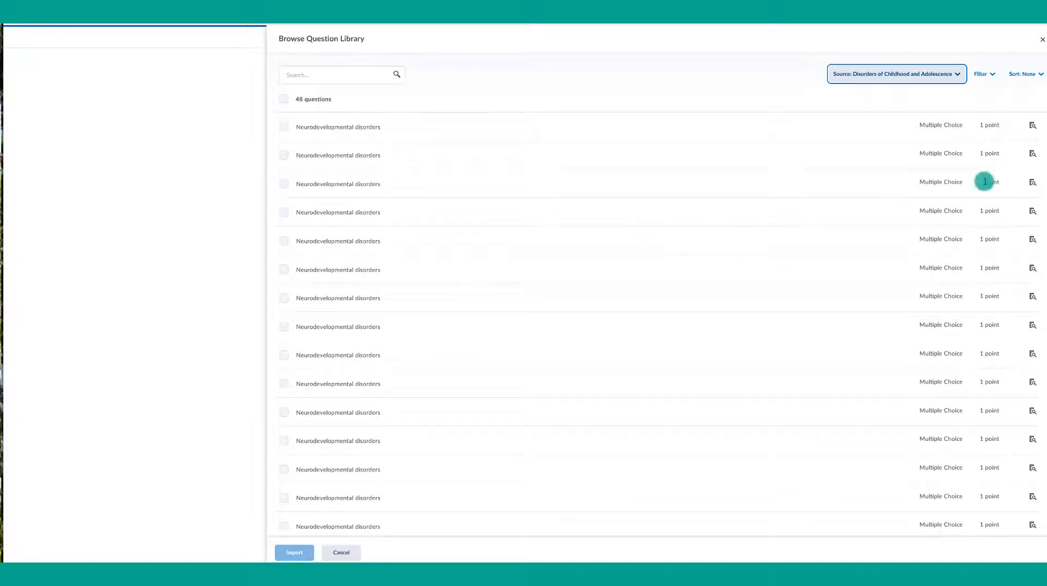
Step: Preview the first Neurodevelopmental disorders question and close the preview window
left_click(1034, 127)
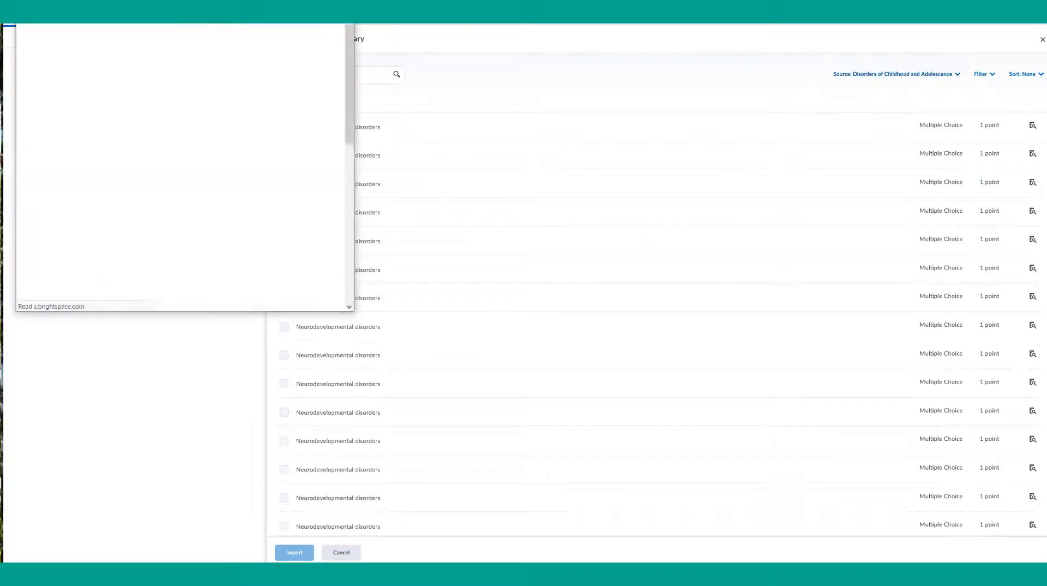
left_click_drag(190, 35, 291, 119)
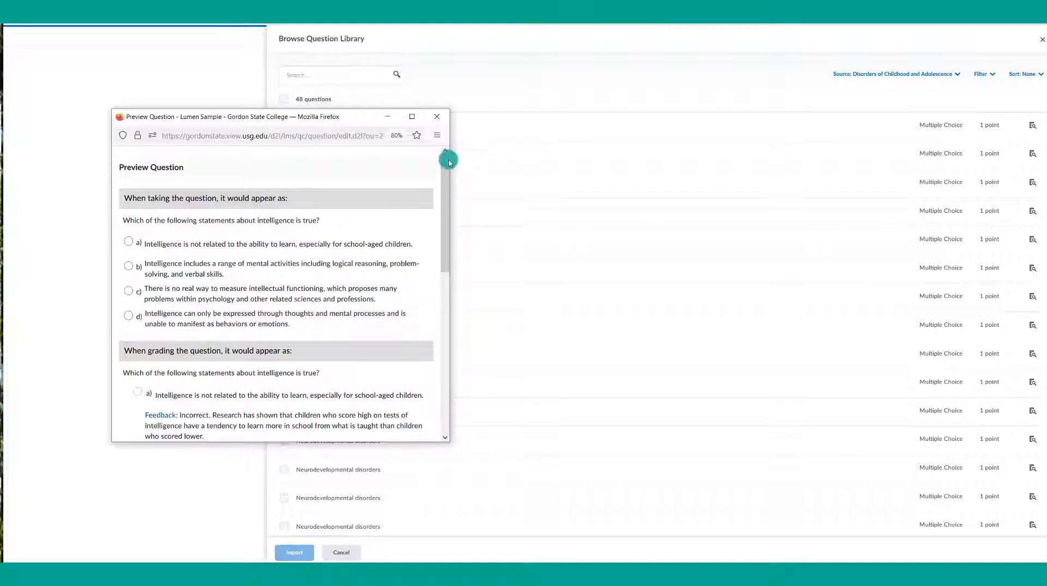
left_click(440, 118)
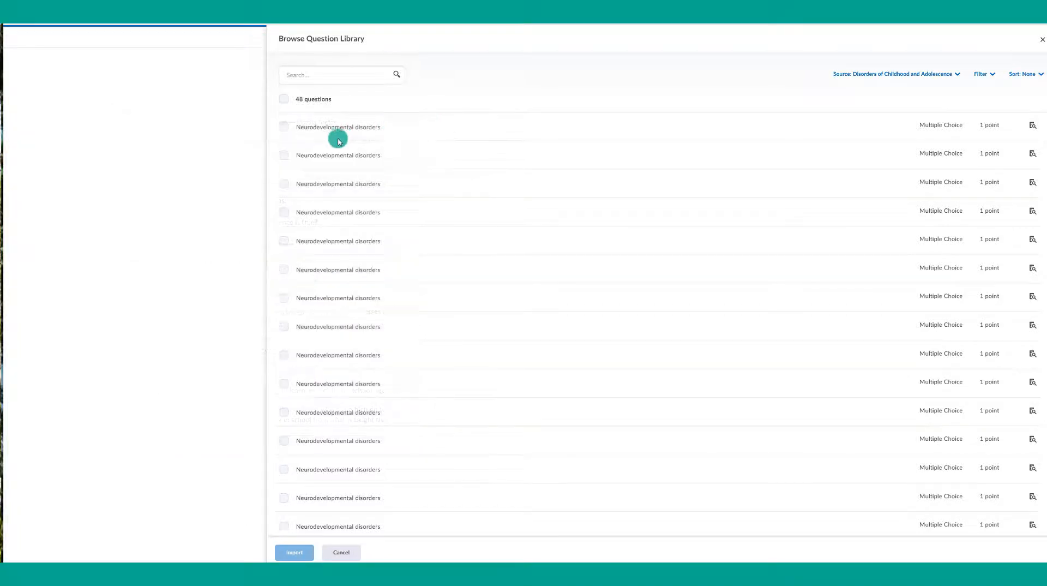
Step: Import the first seven Neurodevelopmental disorders questions into the Chapter 1 QP pool
left_click(283, 98)
left_click(284, 99)
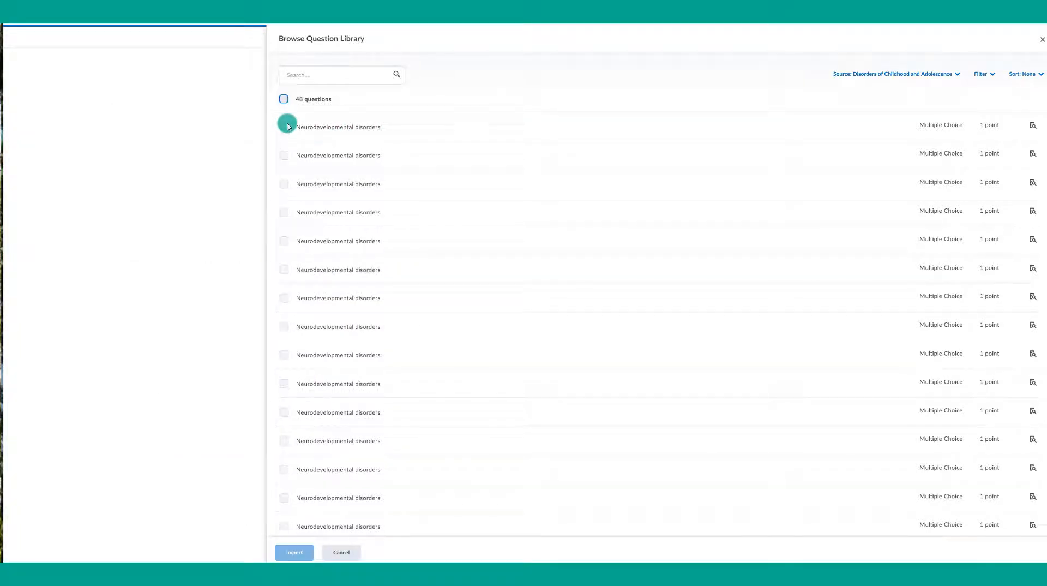
left_click(284, 127)
left_click(284, 155)
left_click(284, 184)
left_click(284, 212)
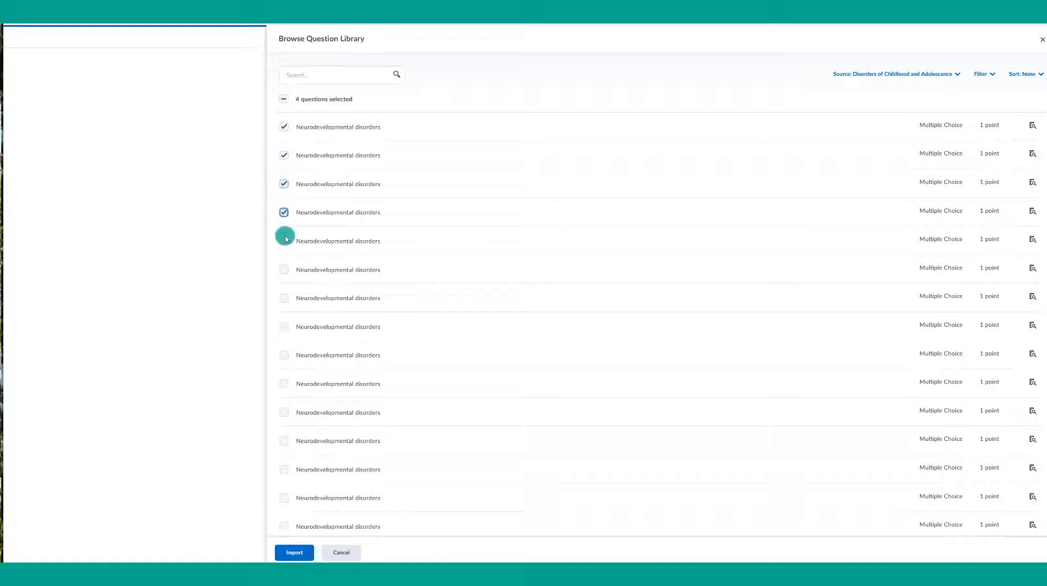
left_click(285, 241)
left_click(284, 269)
left_click(284, 298)
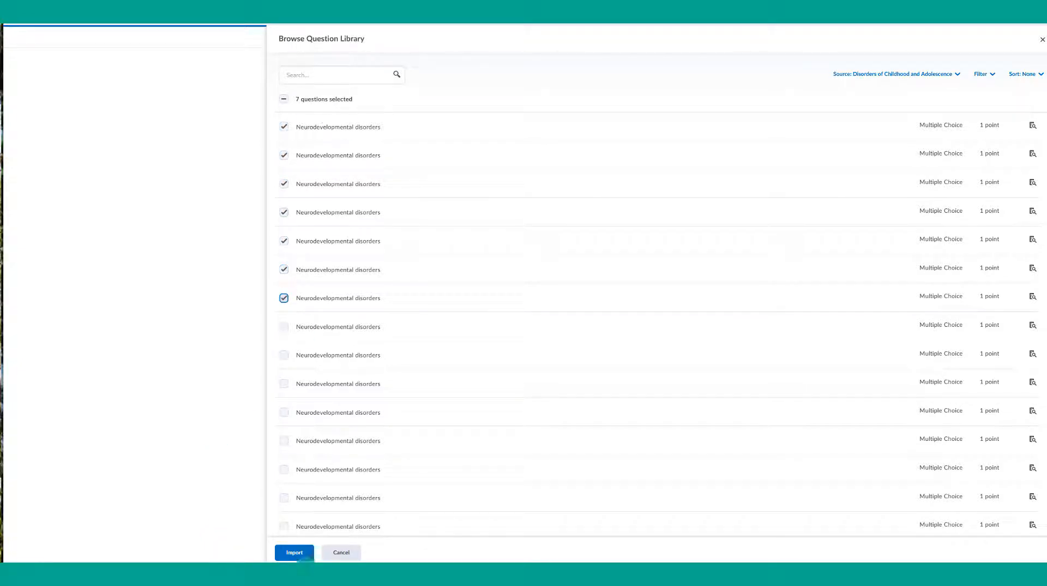
left_click(299, 554)
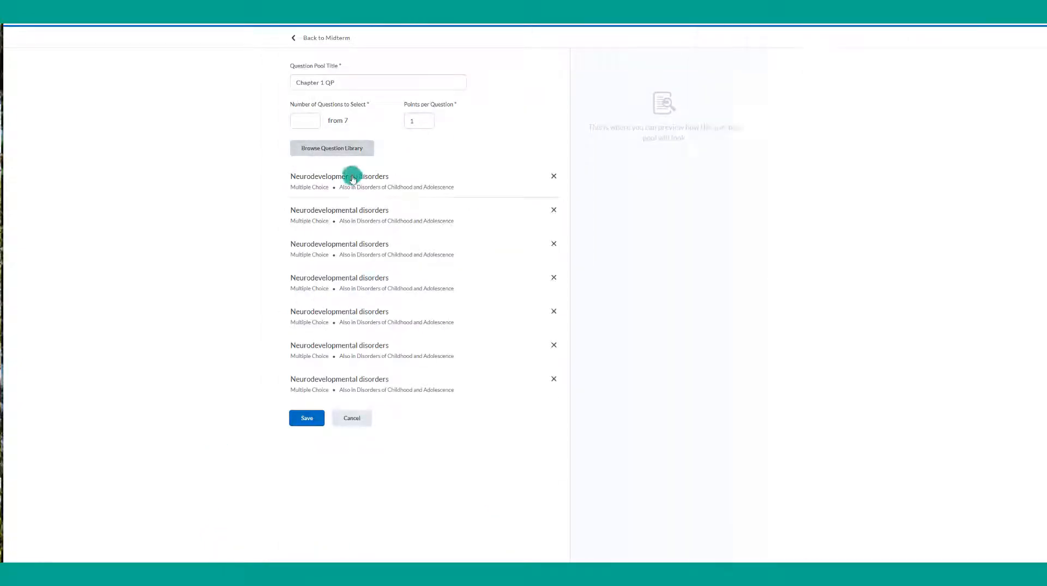
Step: Import the first six Dissociative Disorders questions from the Dissociative and Somatic Symptom Disorders source into the Chapter 1 QP pool
left_click(346, 151)
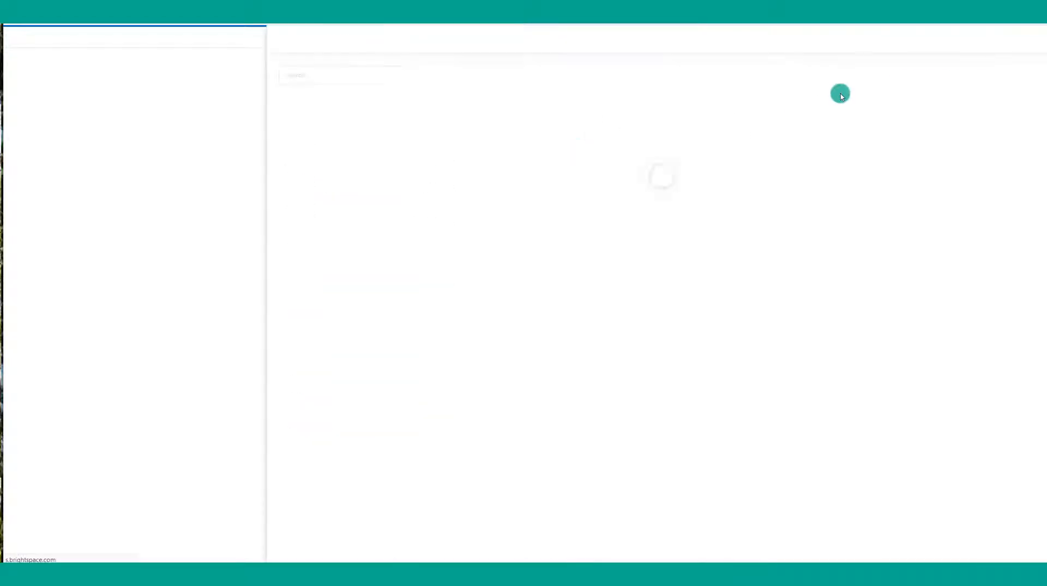
left_click(925, 76)
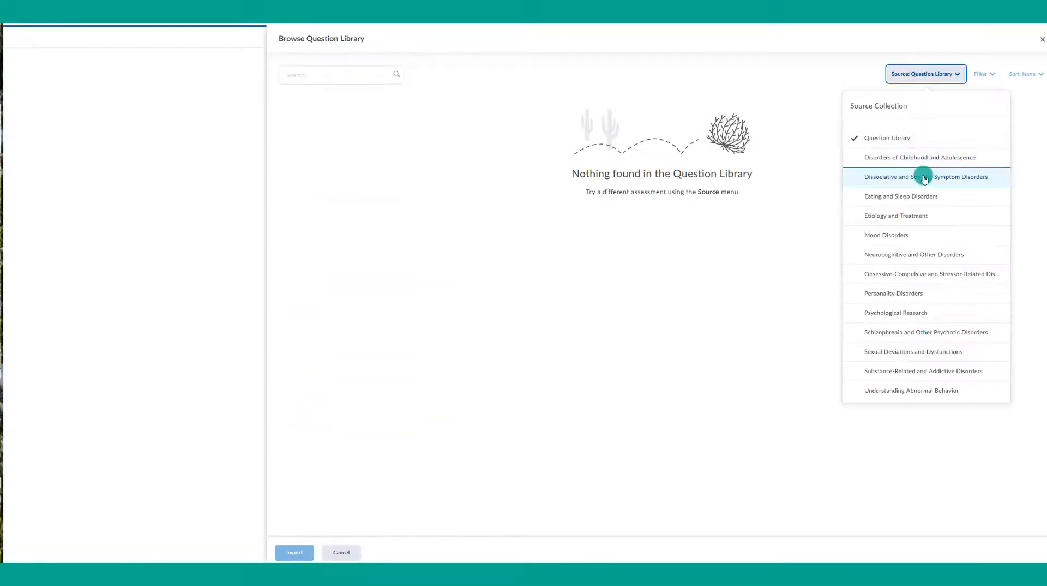
left_click(925, 175)
left_click(325, 131)
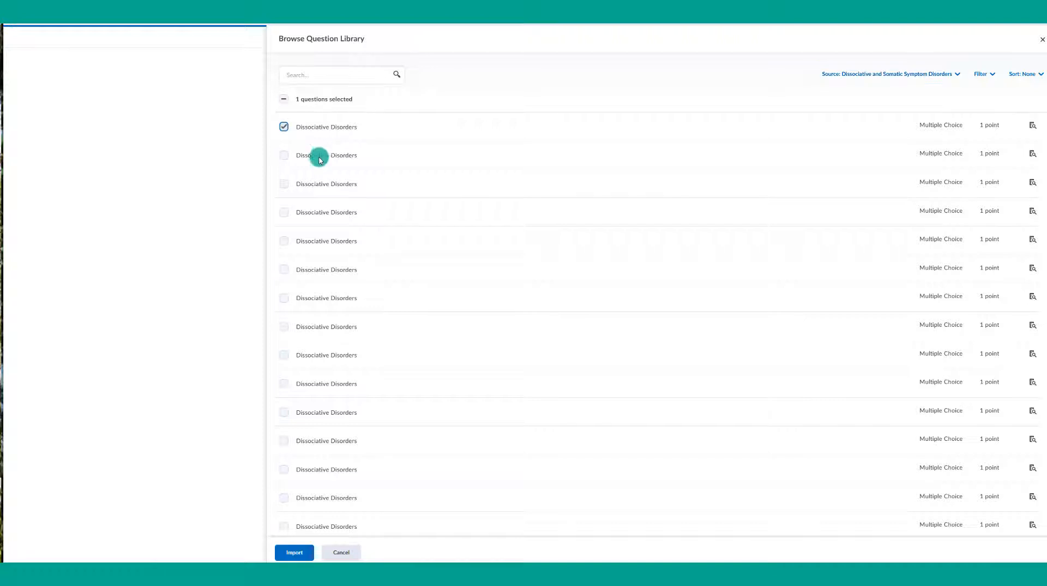
left_click(319, 156)
left_click(322, 183)
left_click(319, 213)
left_click(317, 242)
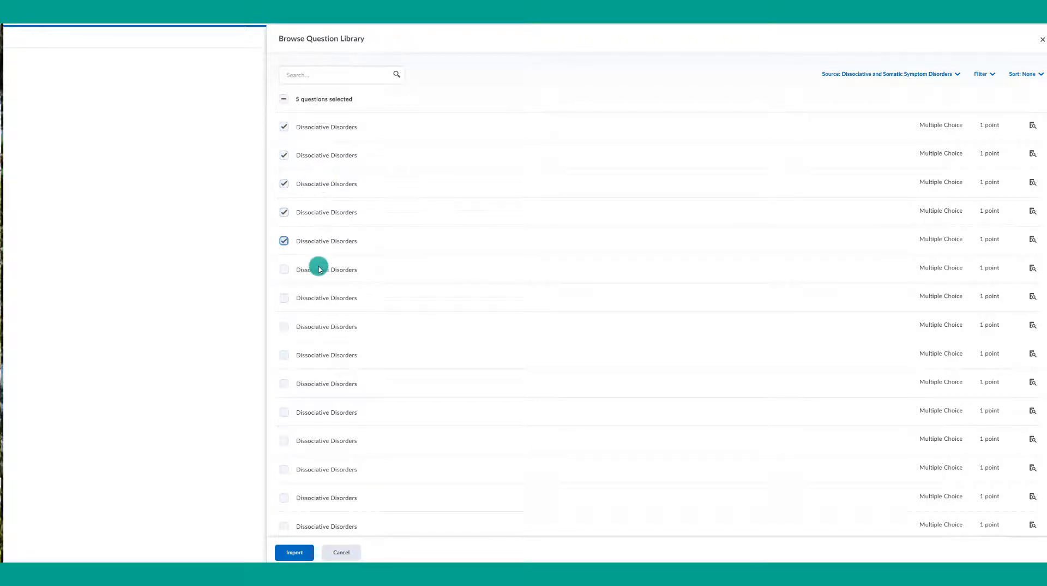
left_click(317, 270)
left_click(295, 552)
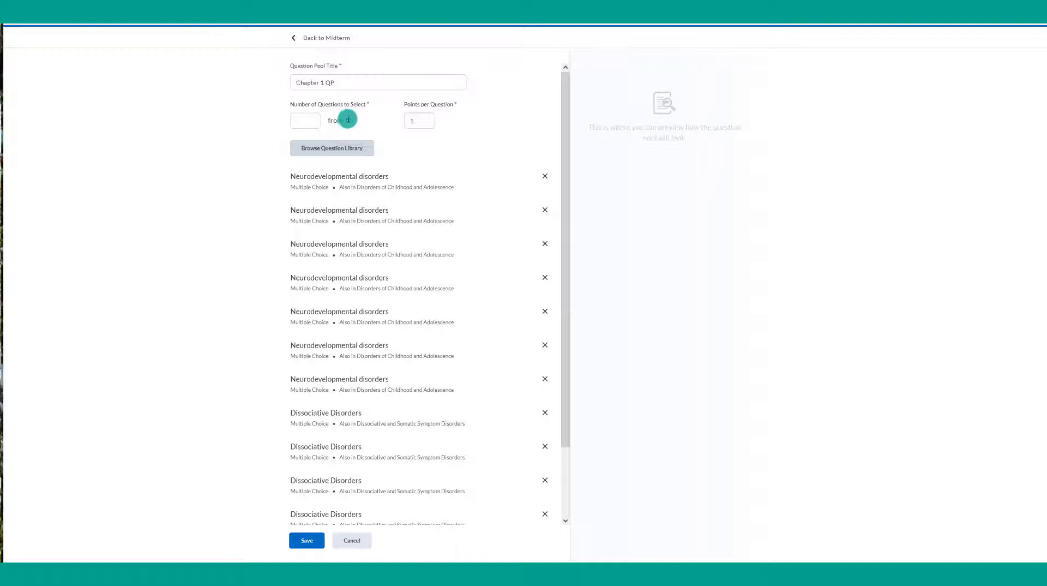
Step: Set the Chapter 1 QP pool's number of questions to select to 10 and save the pool
left_click(312, 121)
type("10")
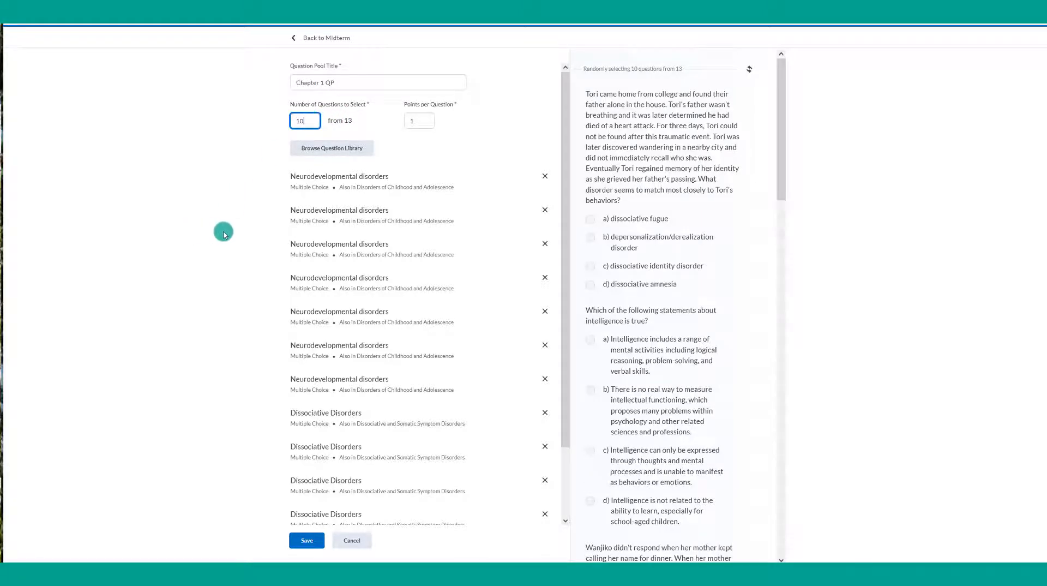
left_click(224, 232)
left_click(315, 536)
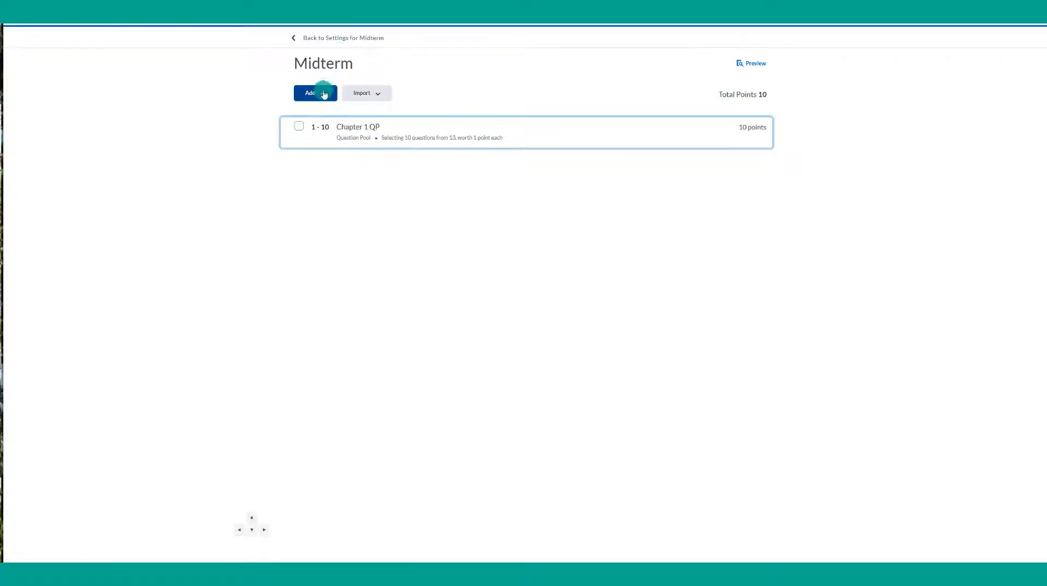
Step: Add a second question pool titled Ch 2 QP to the Midterm quiz
left_click(303, 94)
left_click(321, 159)
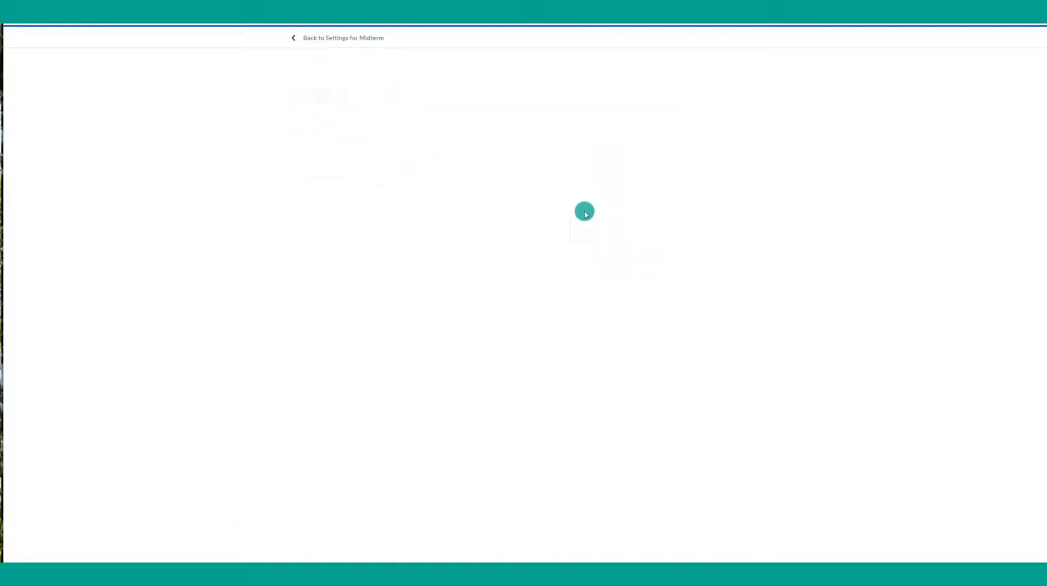
left_click(360, 84)
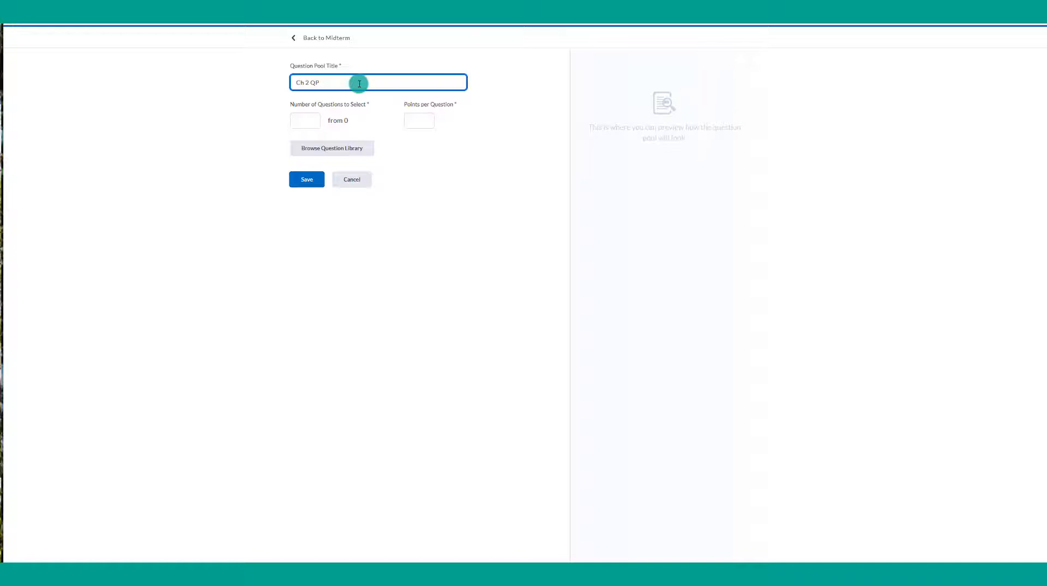
Step: Import the first six Feeding and Eating Disorders questions from the Eating and Sleep Disorders source into the Ch 2 QP pool
left_click(364, 148)
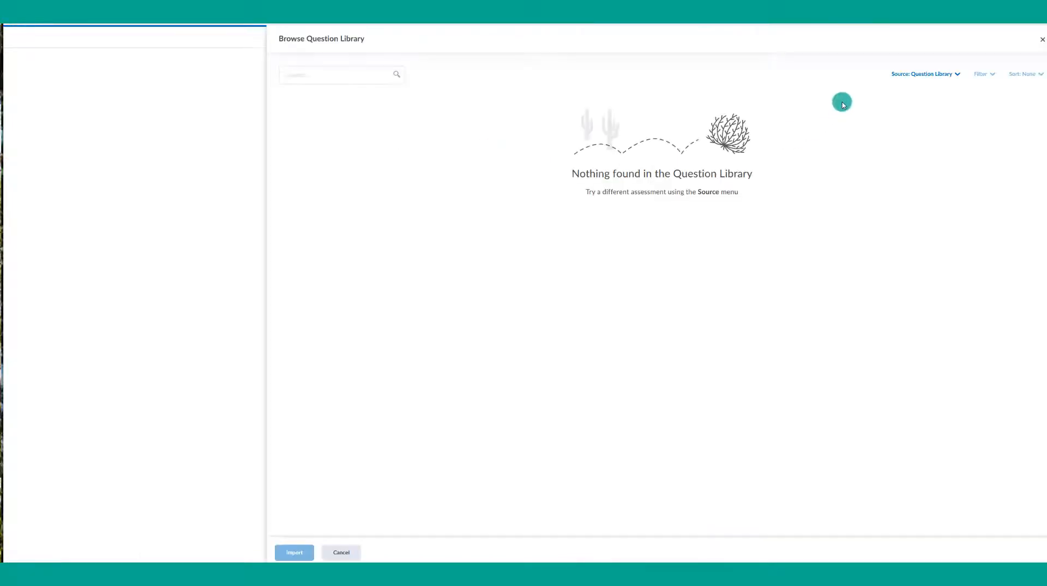
left_click(912, 74)
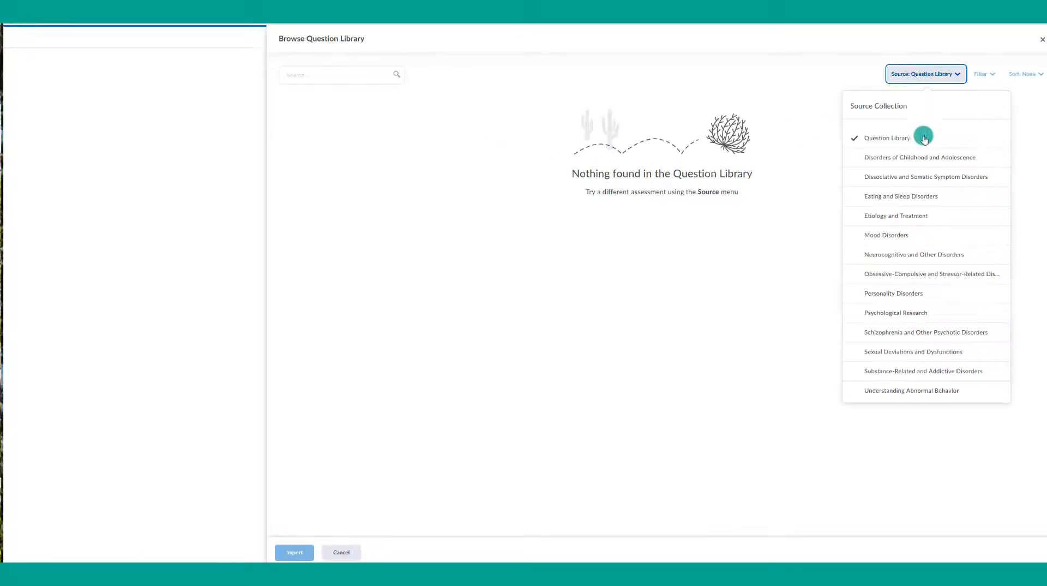
left_click(877, 204)
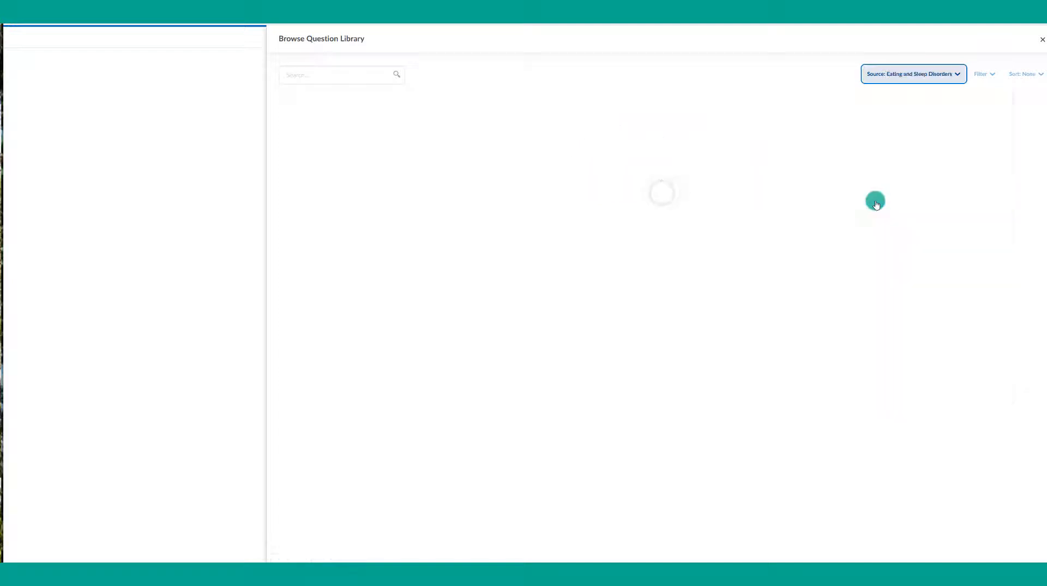
left_click(328, 127)
left_click(328, 154)
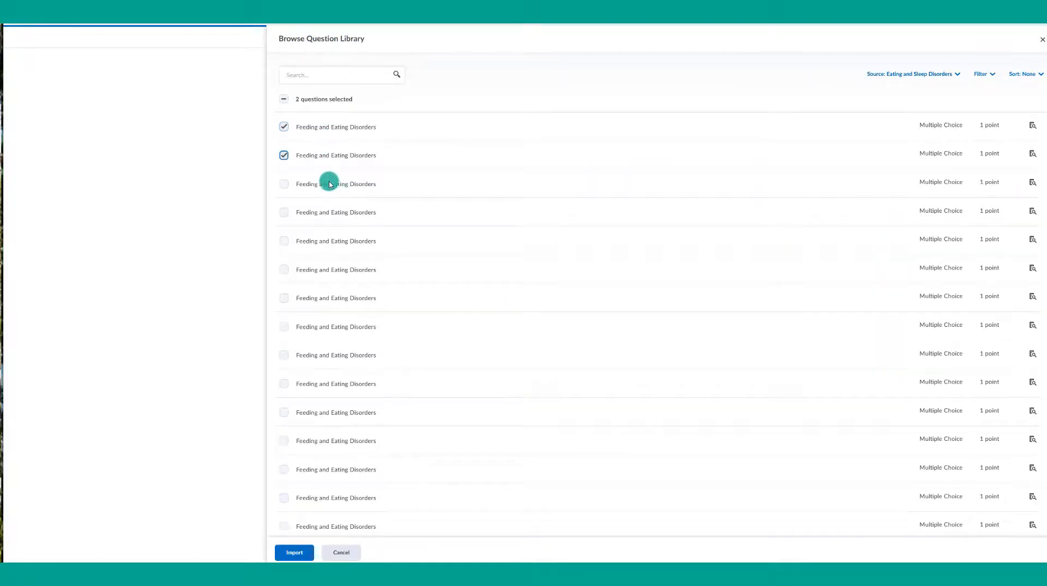
left_click(329, 184)
left_click(329, 211)
left_click(329, 240)
left_click(329, 269)
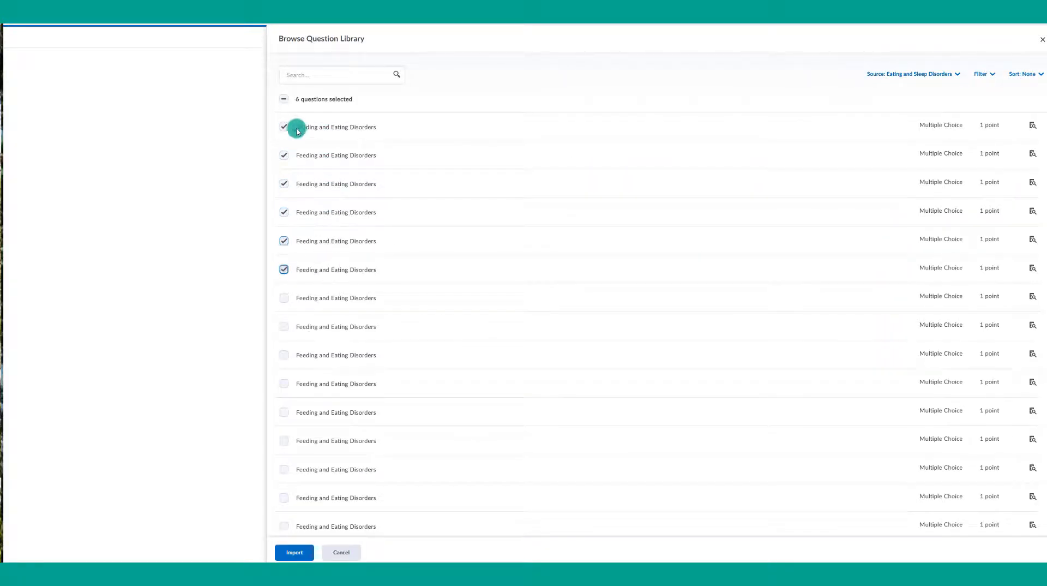
left_click(298, 556)
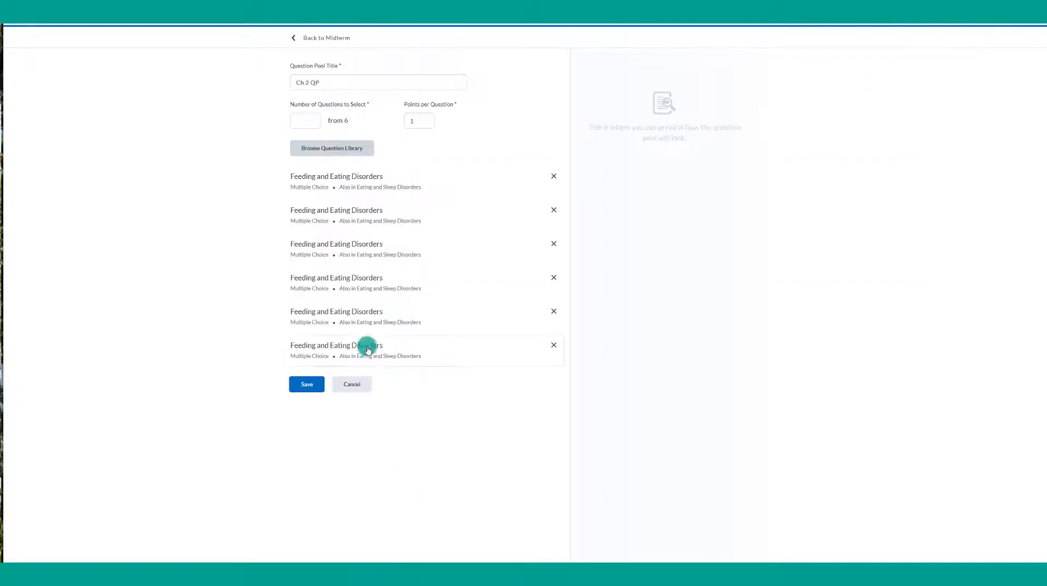
Step: Import the first six Multidimensional Models questions from the Etiology and Treatment source into the Ch 2 QP pool
left_click(349, 154)
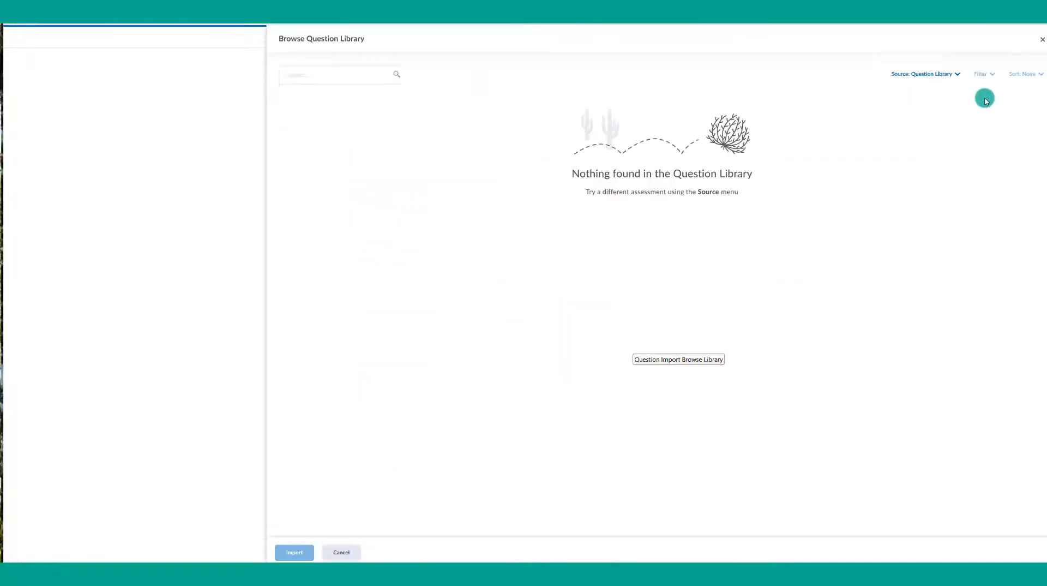
left_click(949, 74)
left_click(917, 215)
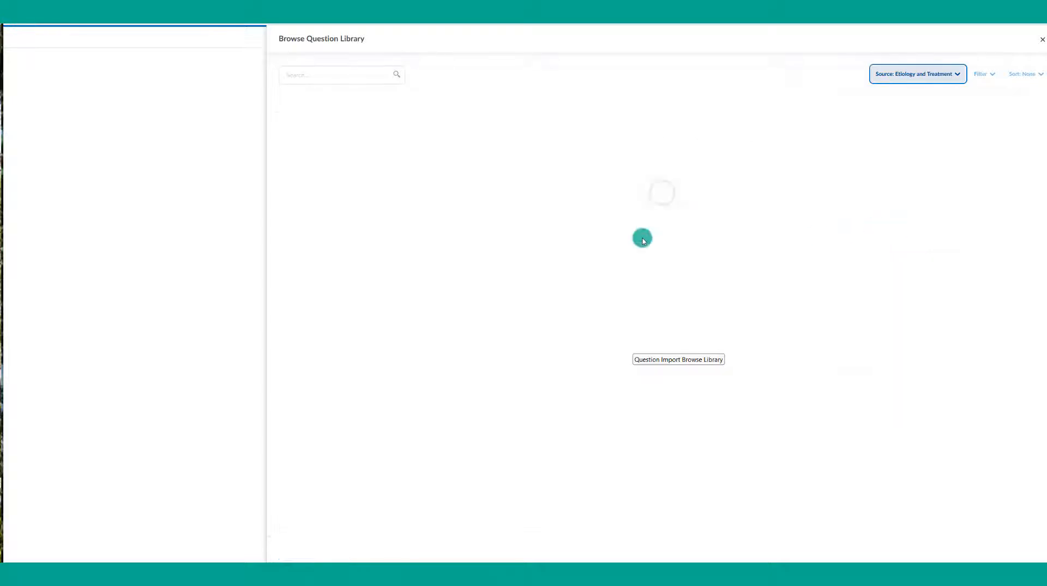
left_click(350, 183)
left_click(346, 156)
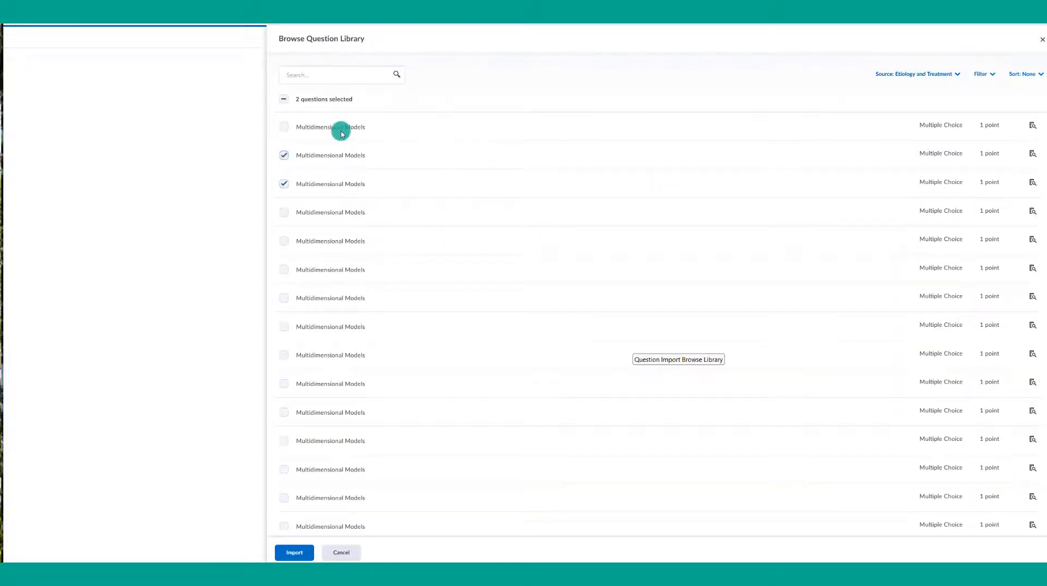
left_click(341, 131)
left_click(320, 212)
left_click(320, 241)
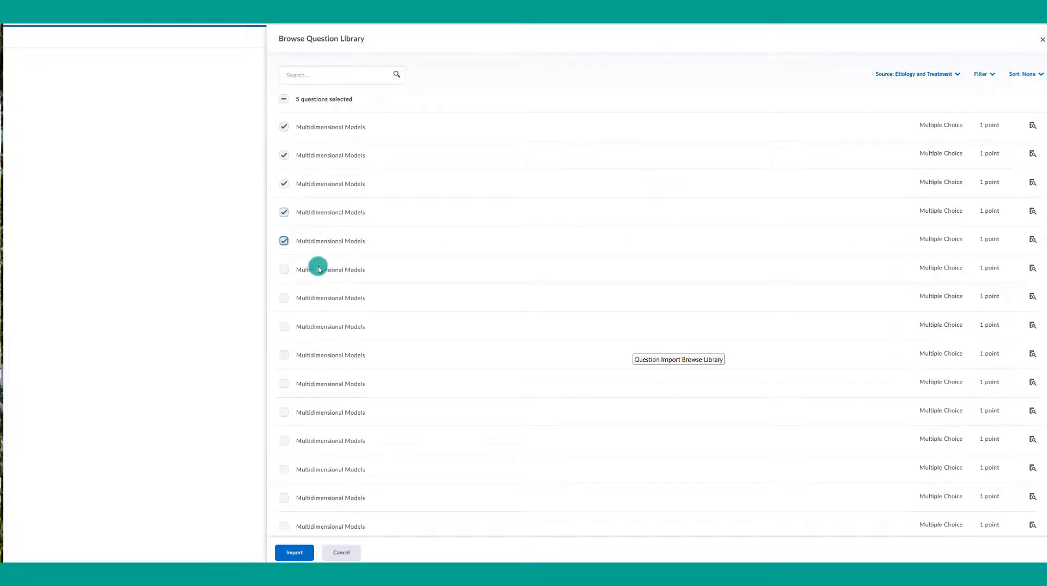
left_click(320, 270)
left_click(295, 552)
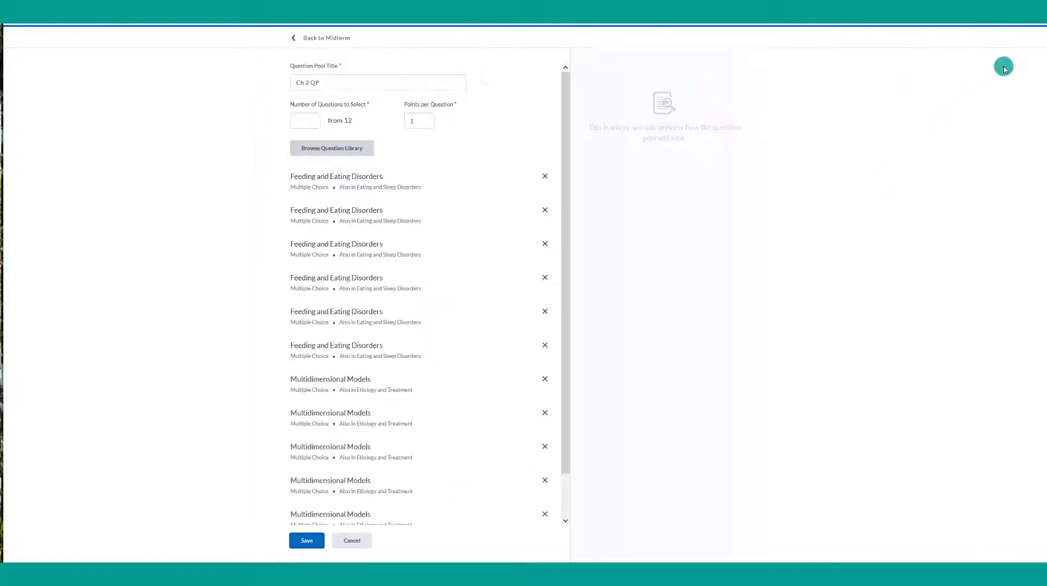
Step: Import the third through sixth Depressive Disorders questions from the Mood Disorders source into the Ch 2 QP pool
left_click(311, 150)
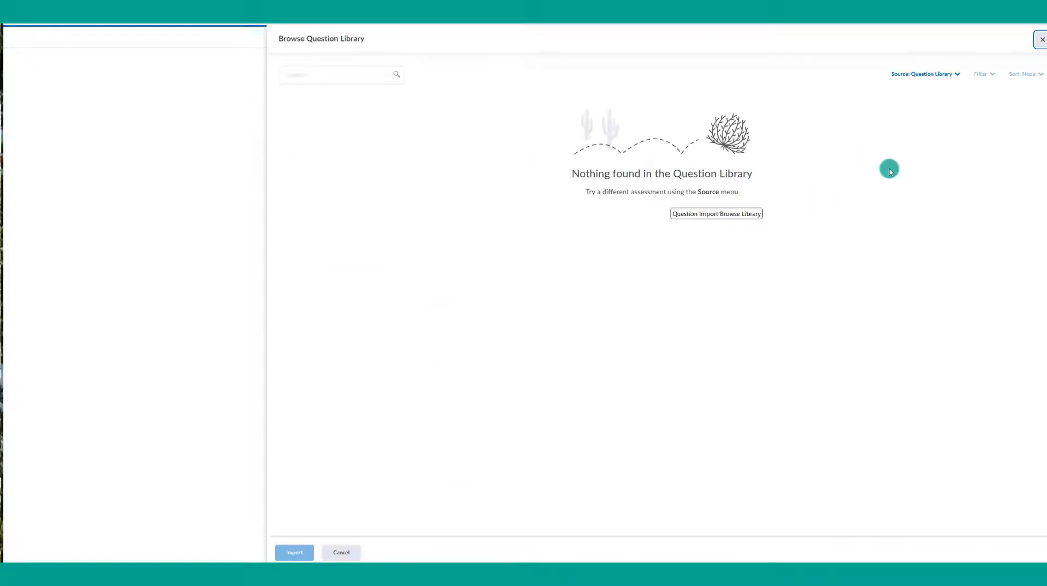
left_click(926, 79)
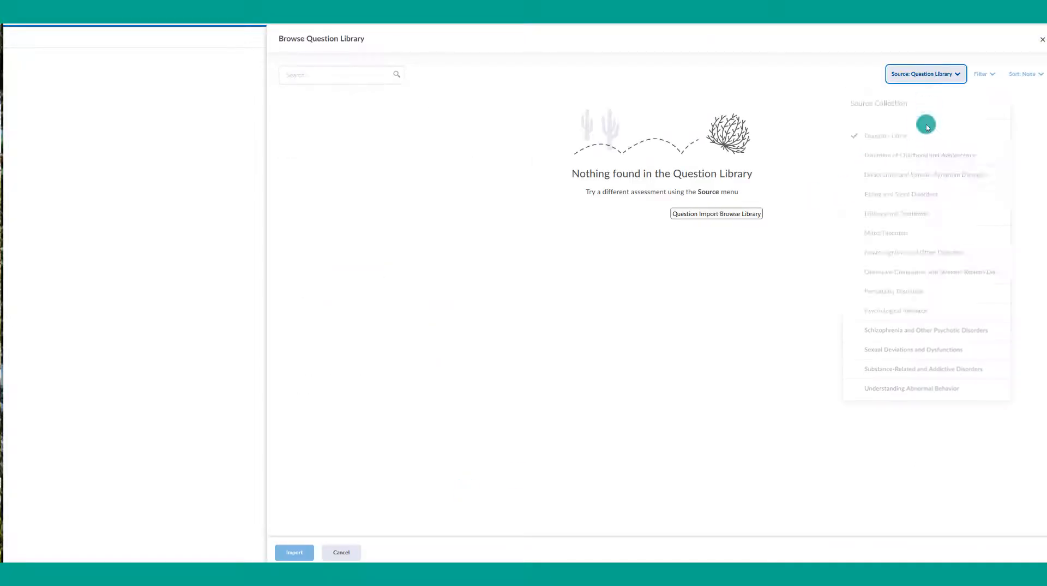
left_click(925, 232)
left_click(351, 186)
left_click(334, 212)
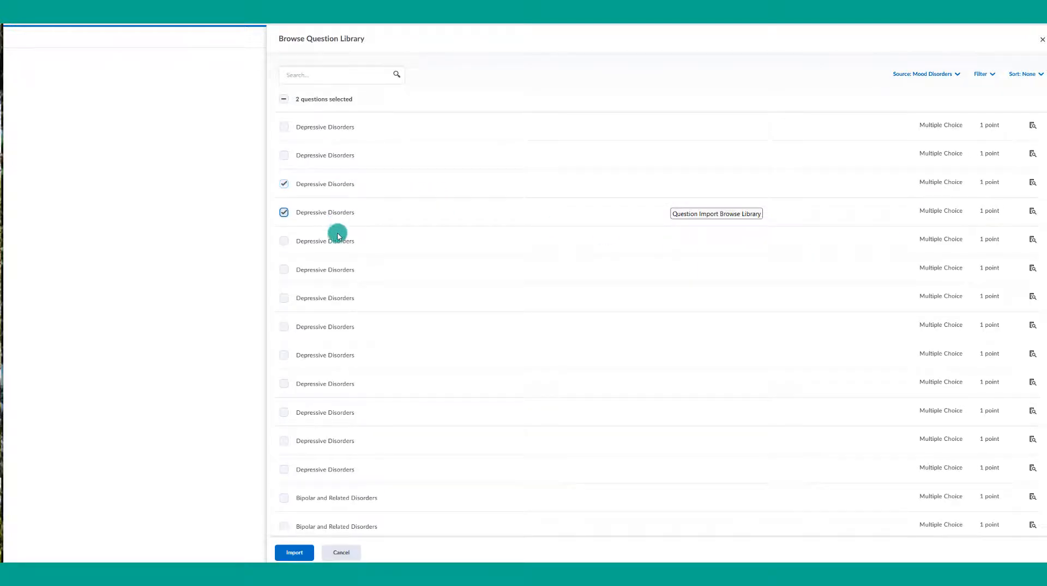
left_click(343, 240)
left_click(334, 270)
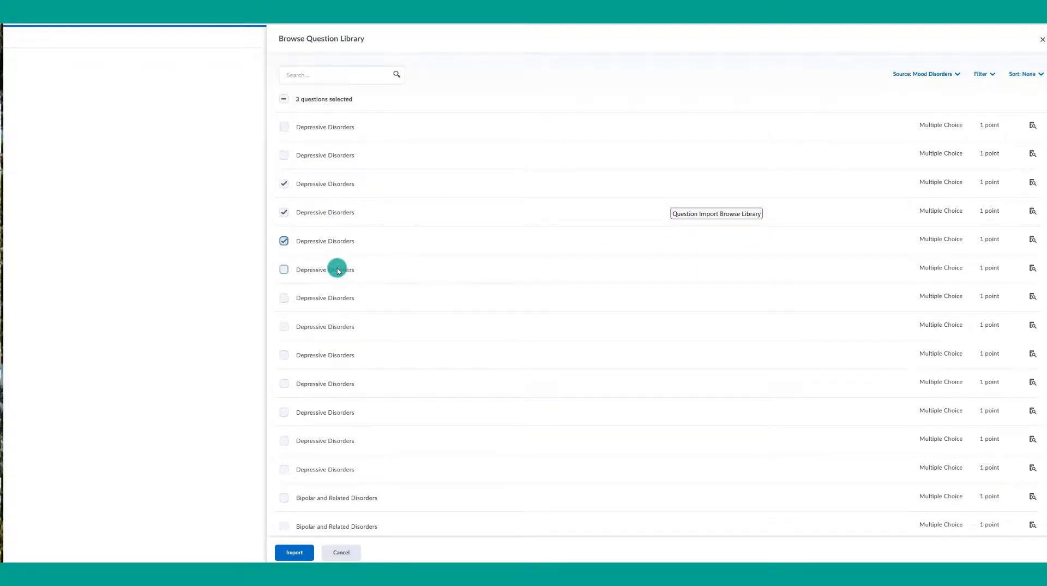
left_click(283, 552)
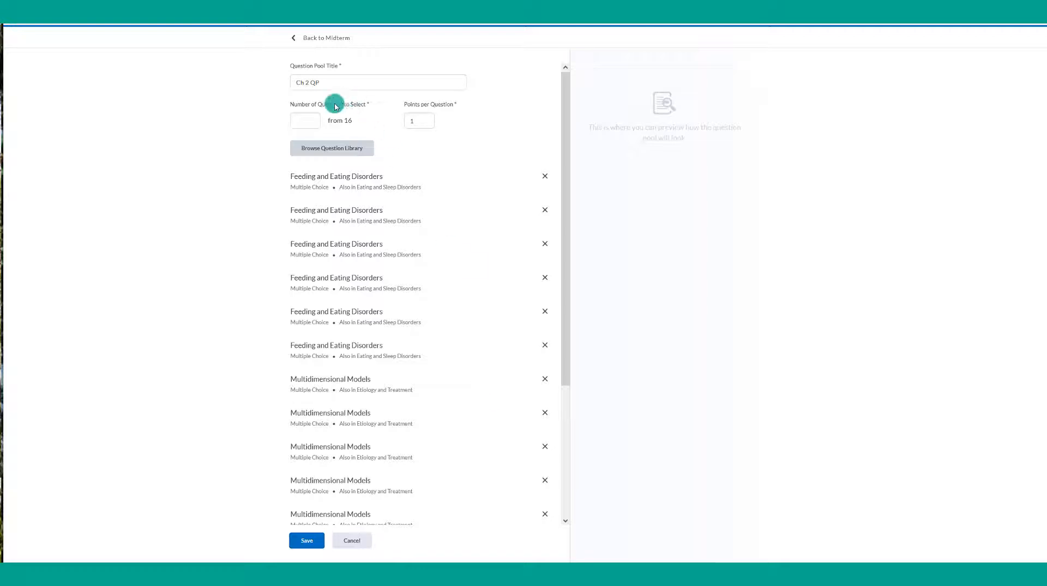
Step: Set the Ch 2 QP pool's number of questions to select to 10 and save the pool
left_click(318, 121)
type("10")
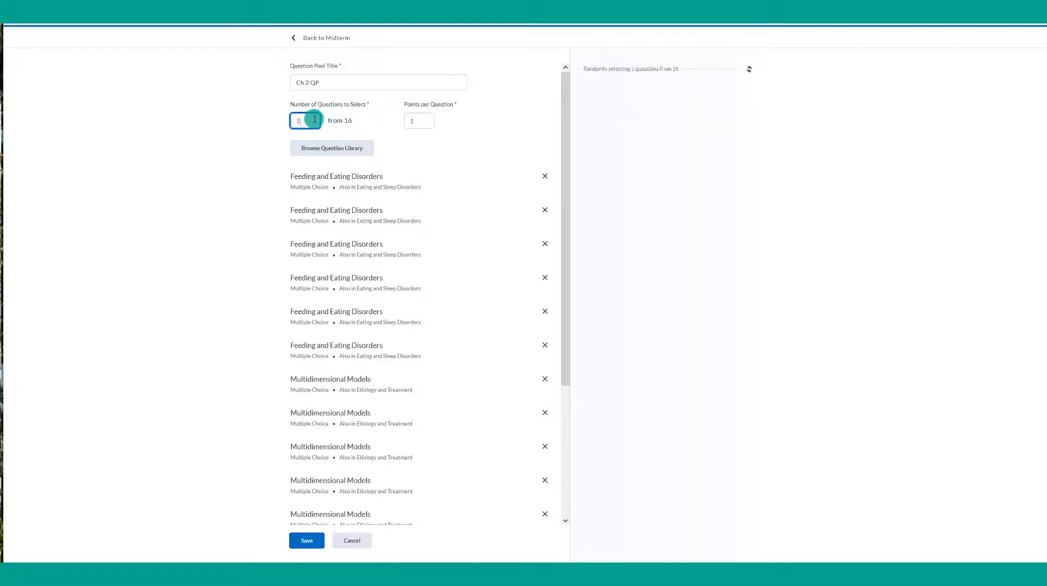
left_click(312, 547)
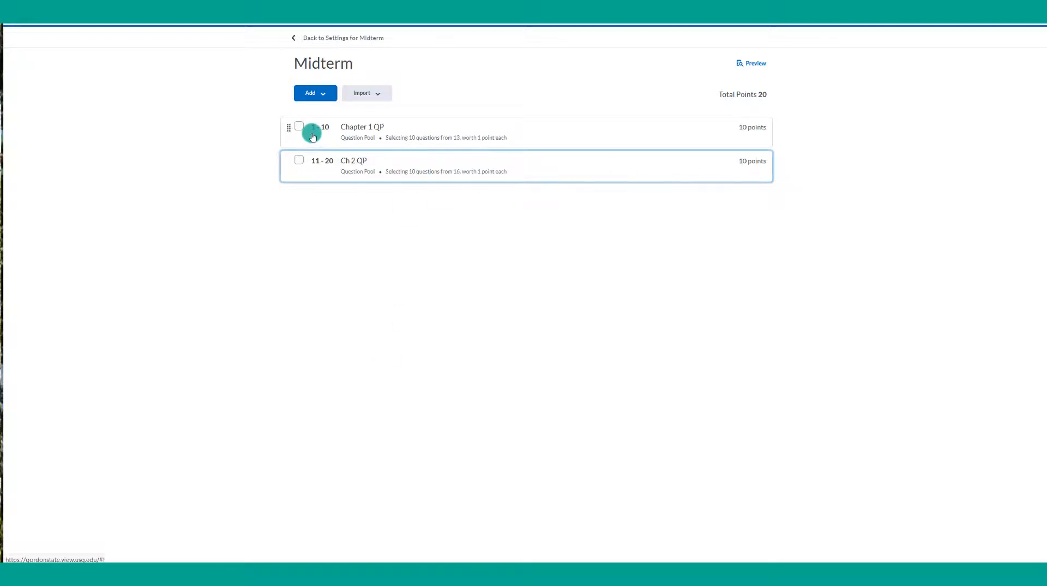
Step: Return to the Midterm quiz settings and look over the random questions listed under both pools
left_click(325, 37)
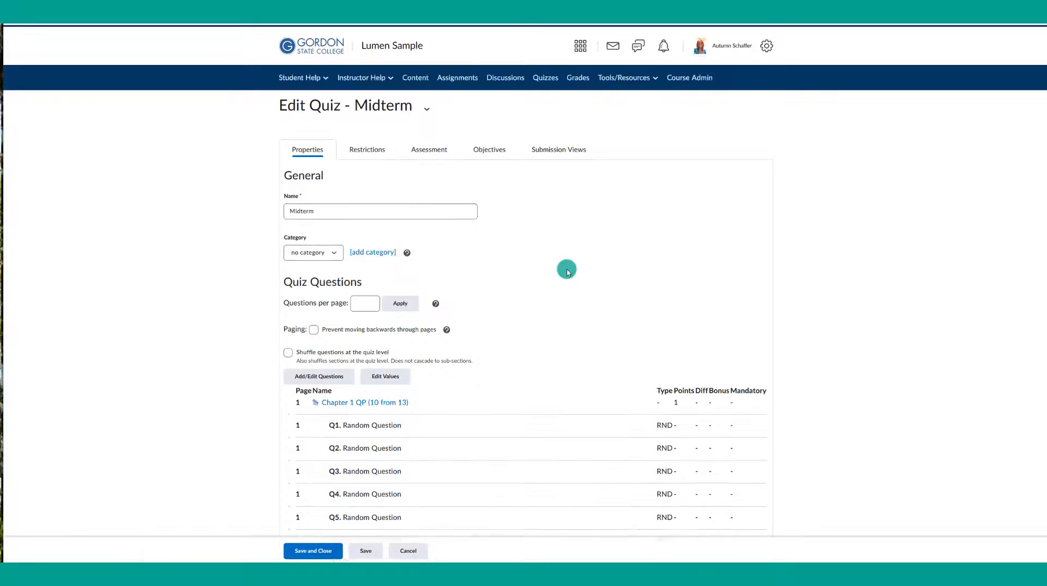
scroll(567, 269, "down", 3)
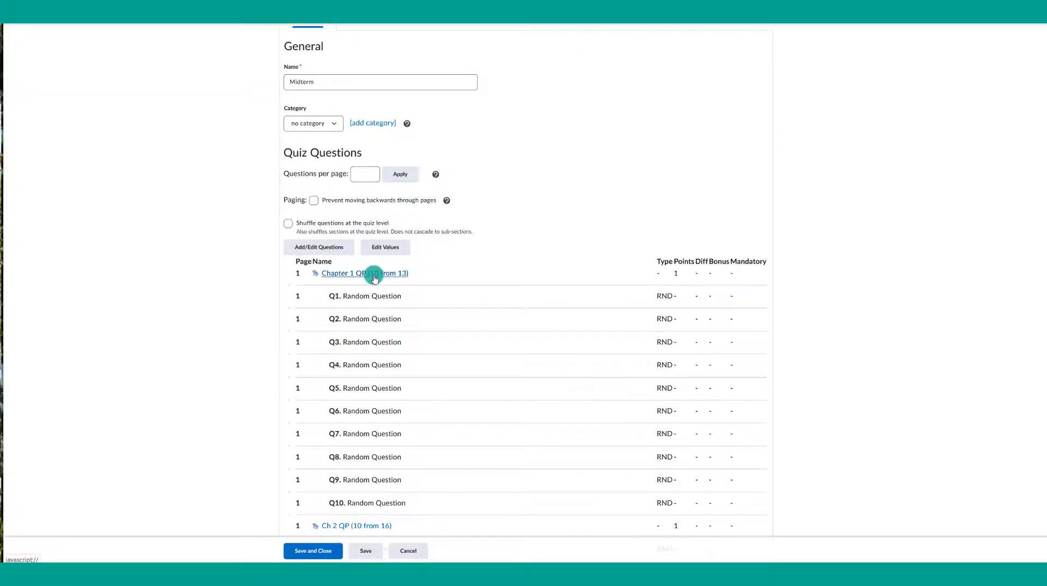
scroll(382, 278, "down", 5)
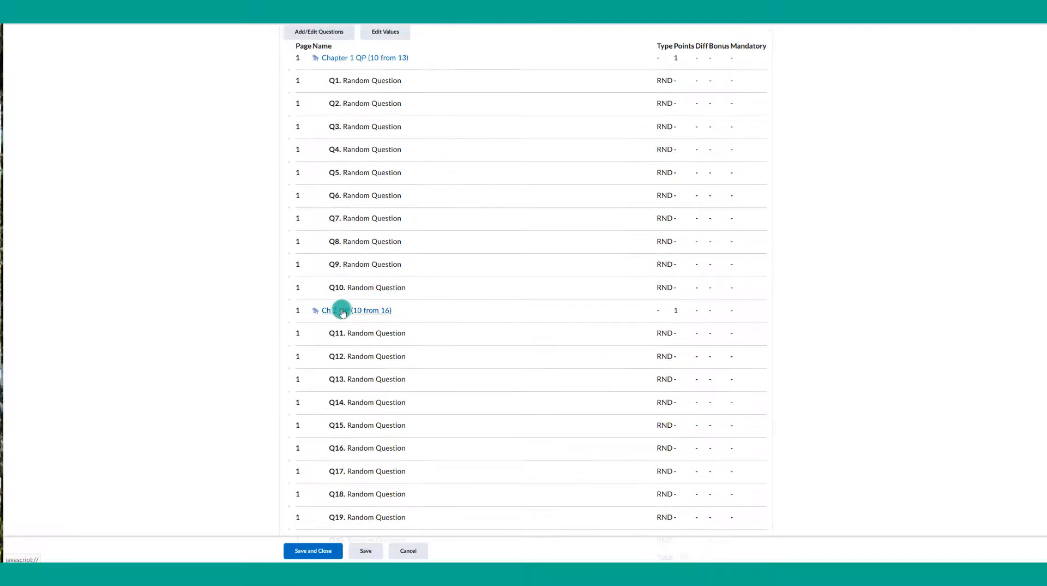
scroll(458, 288, "down", 5)
scroll(453, 279, "up", 12)
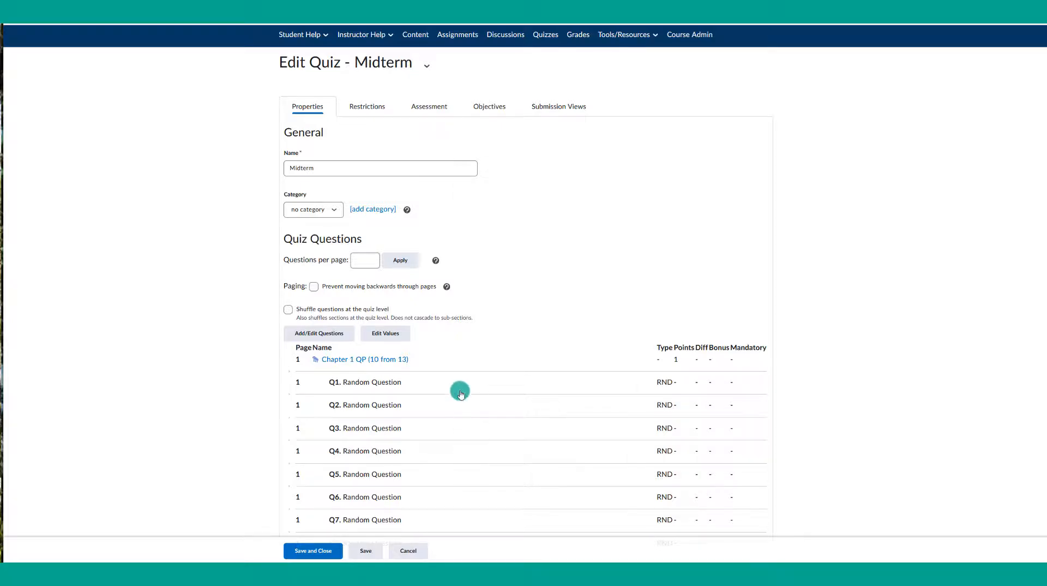
scroll(461, 390, "down", 15)
scroll(461, 384, "up", 15)
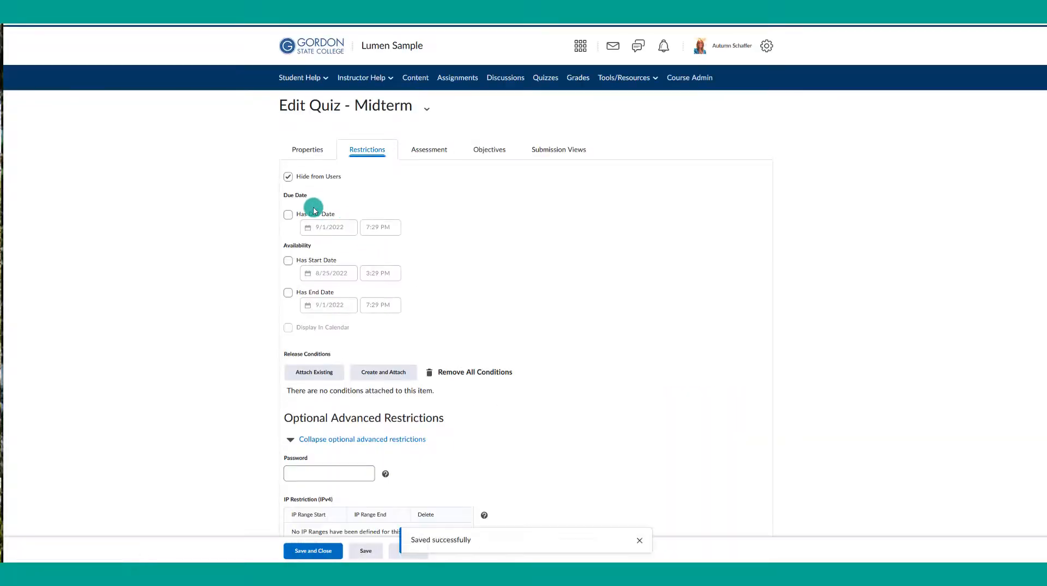
Step: In the Midterm restrictions, make the quiz visible to users, enable the 9/1/2022 7:29 PM end date and display it in the calendar
left_click(326, 179)
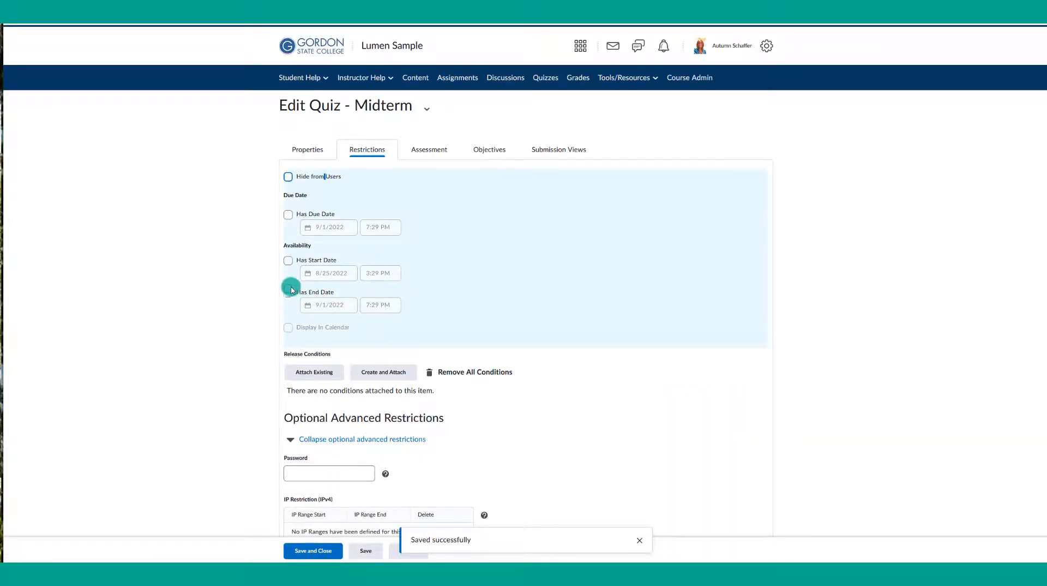
left_click(289, 291)
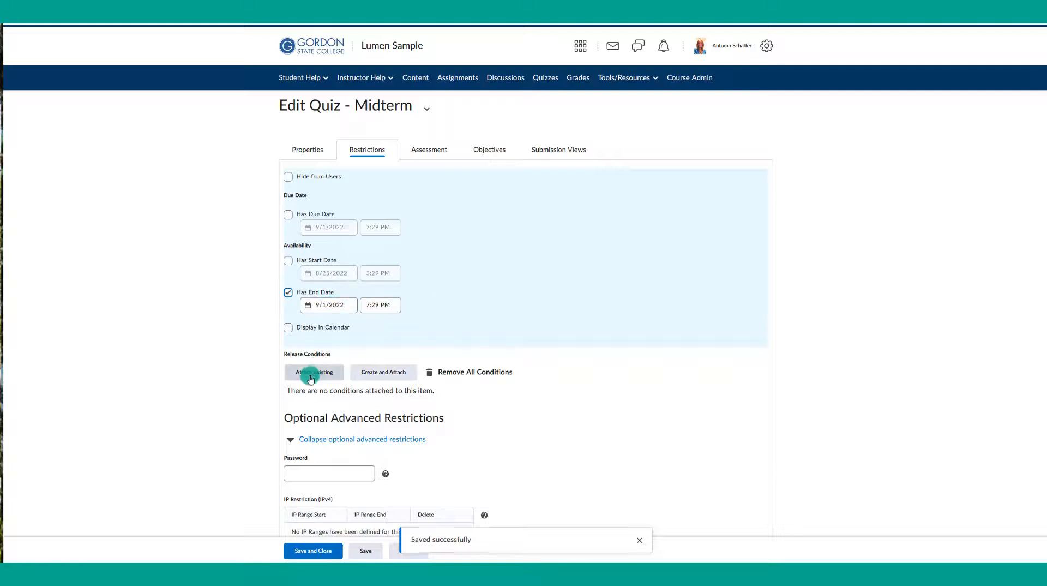
left_click(309, 329)
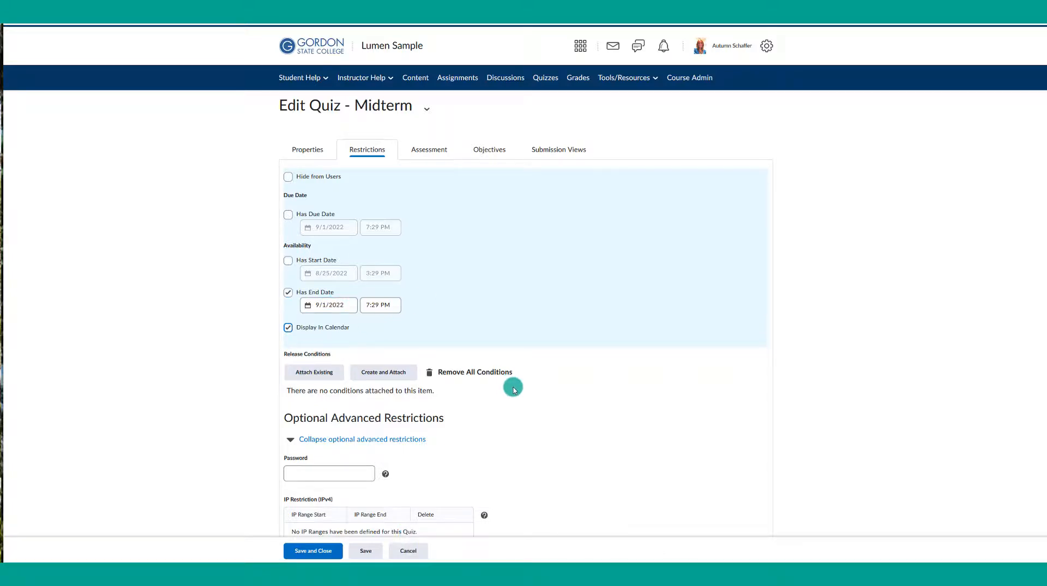
Step: Enforce the Midterm's time limit and prevent students from making further changes once the time limit is exceeded
scroll(512, 384, "down", 5)
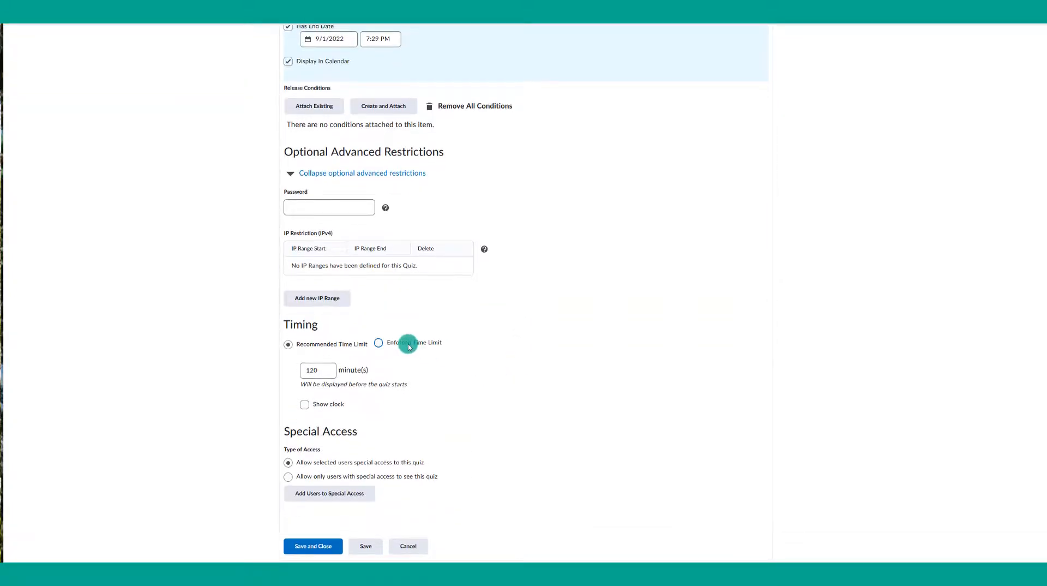
left_click(410, 346)
left_click(318, 425)
left_click(319, 435)
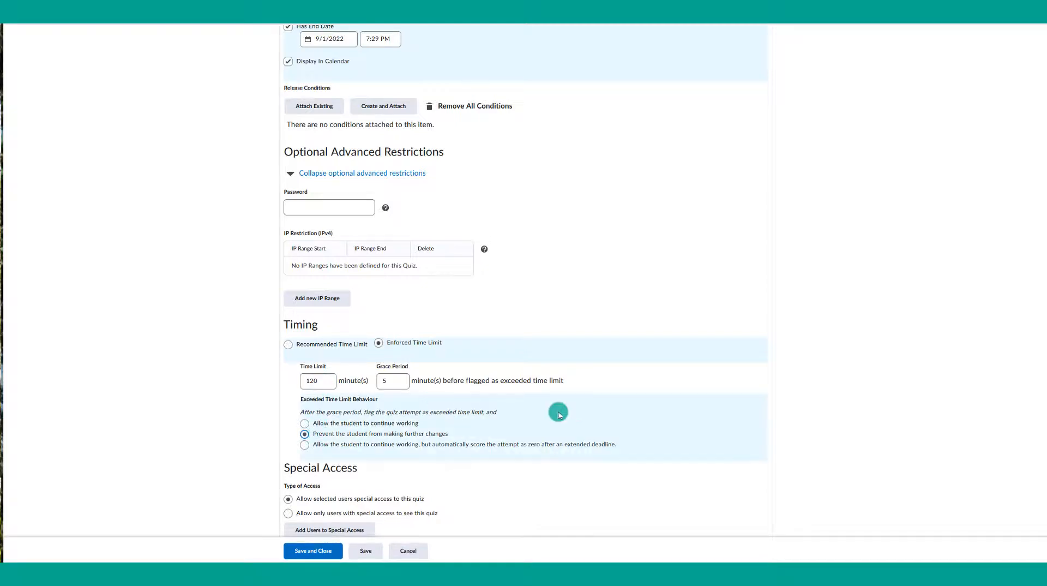
Step: In the Midterm assessment settings, auto-publish attempt results upon completion and add a grade item named Midterm with 20 maximum points
scroll(567, 414, "up", 5)
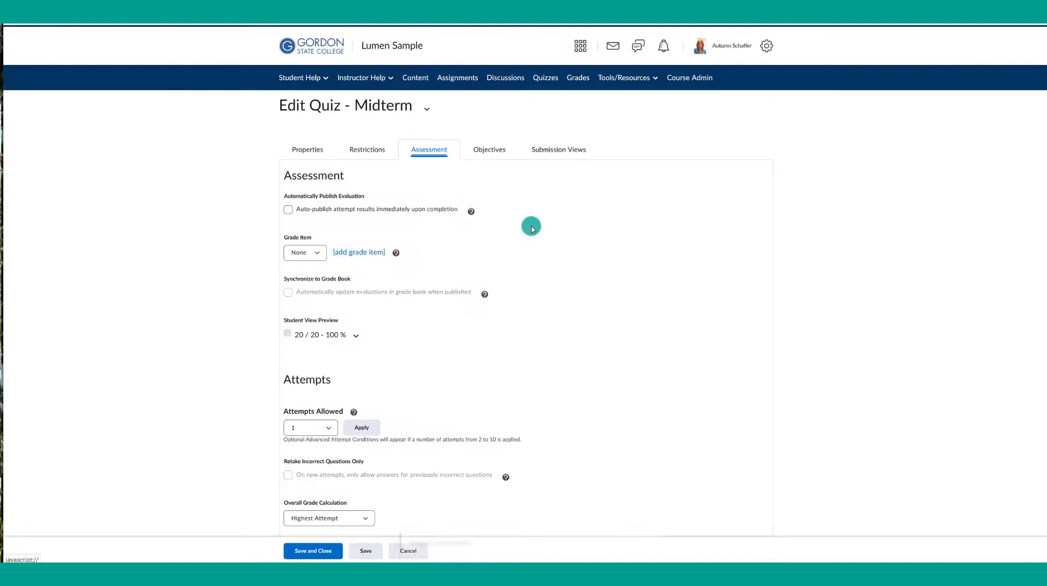
left_click(361, 210)
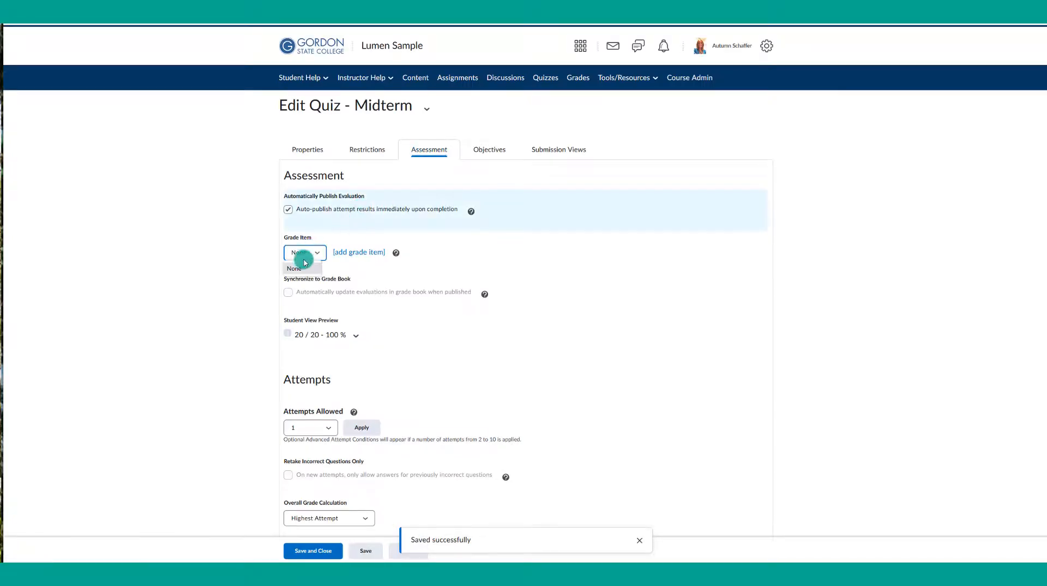
left_click(348, 253)
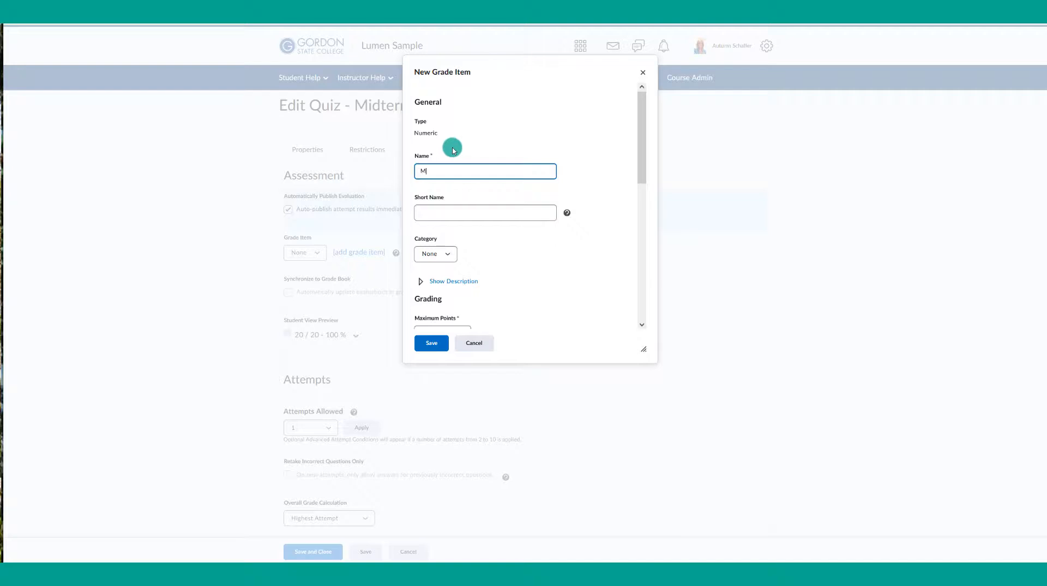
scroll(467, 197, "down", 2)
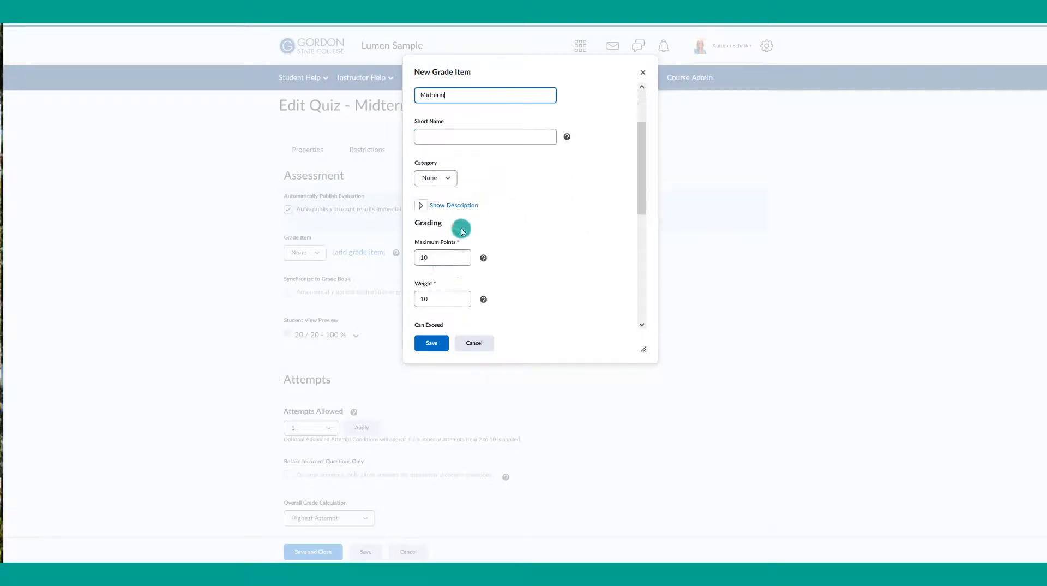
left_click(445, 256)
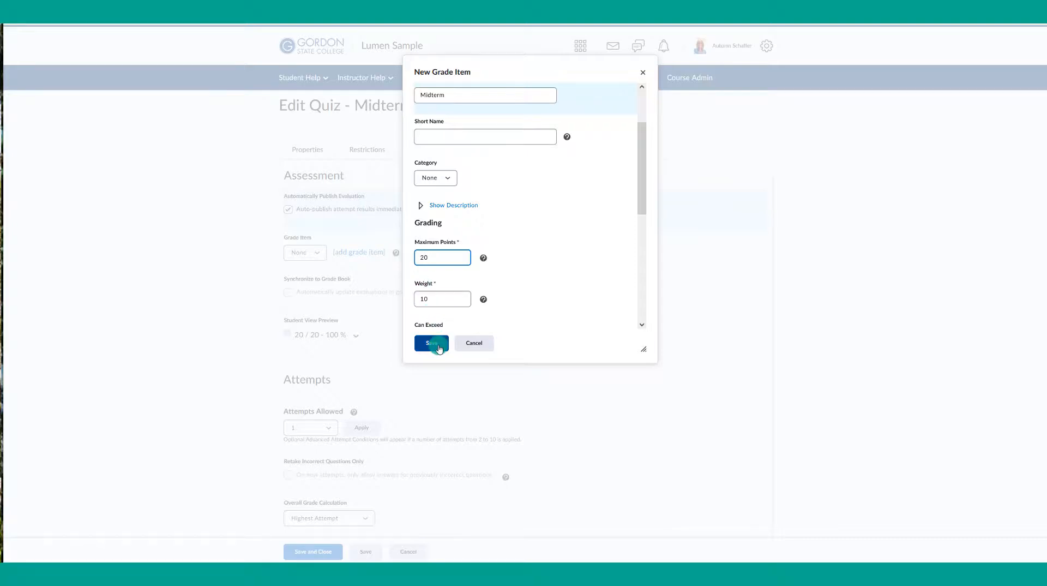
left_click(439, 348)
Step: Enable automatic grade book updates when evaluations are published, then save and close the Midterm quiz
left_click(331, 291)
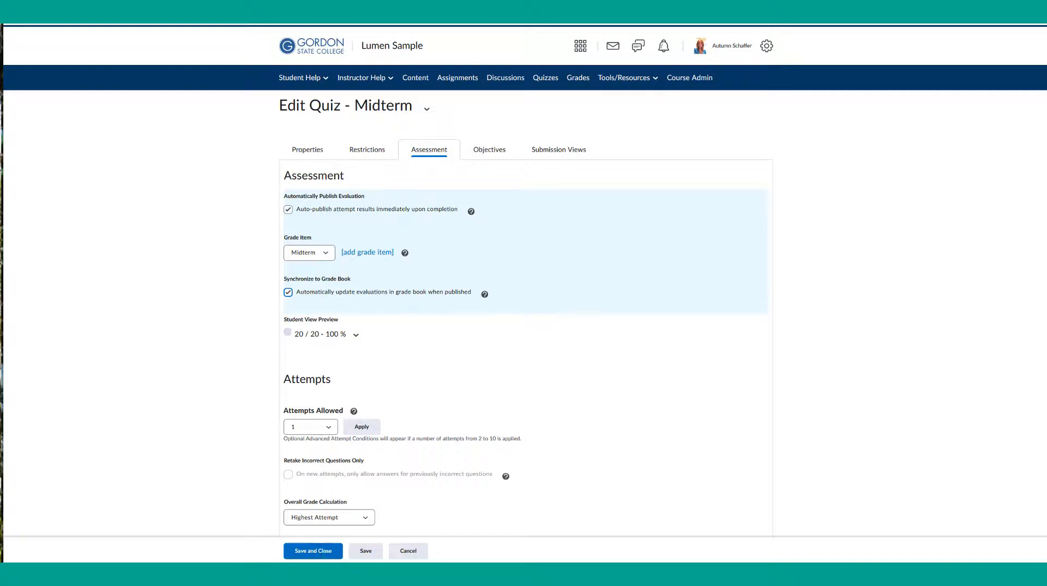
left_click(312, 551)
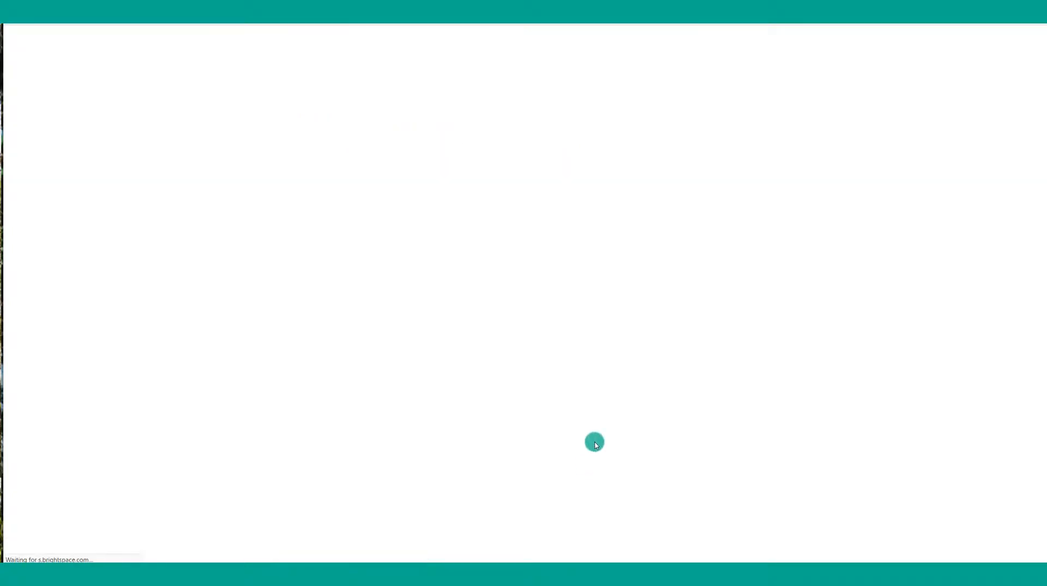
Step: Look over the quiz list, then open the Management module in the course content and examine its quiz item
scroll(305, 312, "down", 1)
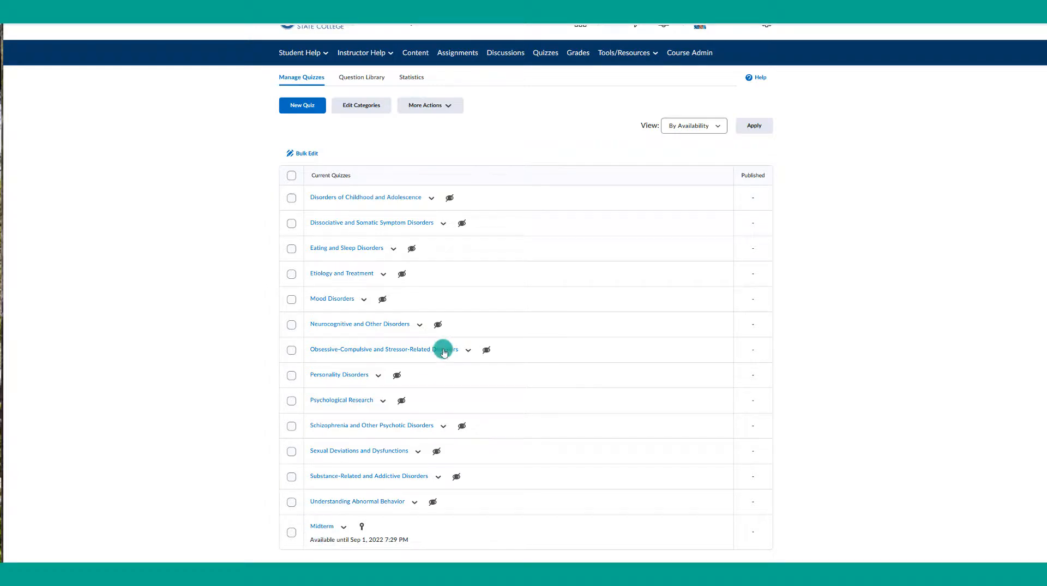
scroll(444, 348, "up", 1)
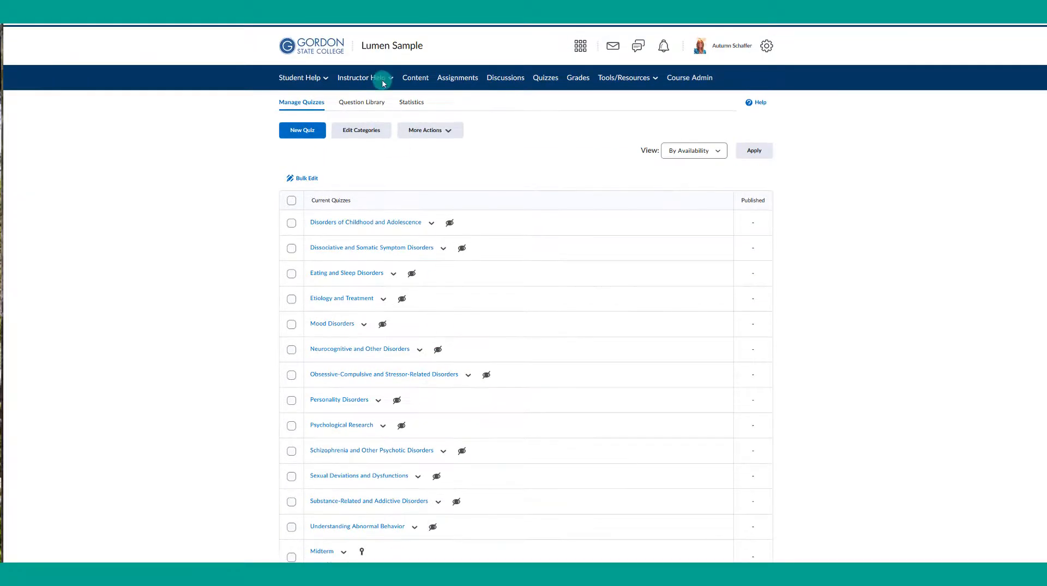
left_click(416, 78)
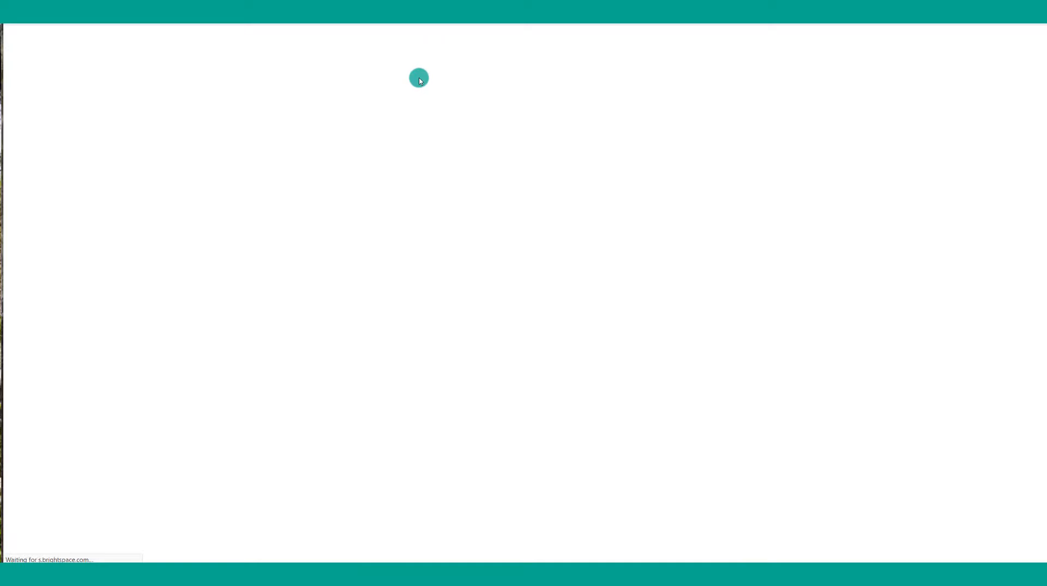
scroll(412, 335, "down", 5)
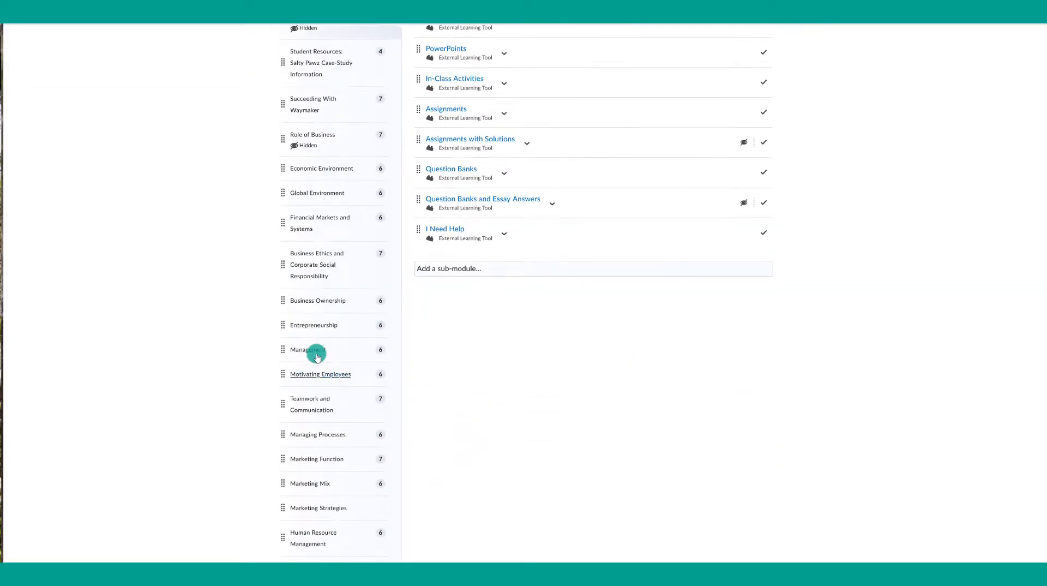
left_click(309, 349)
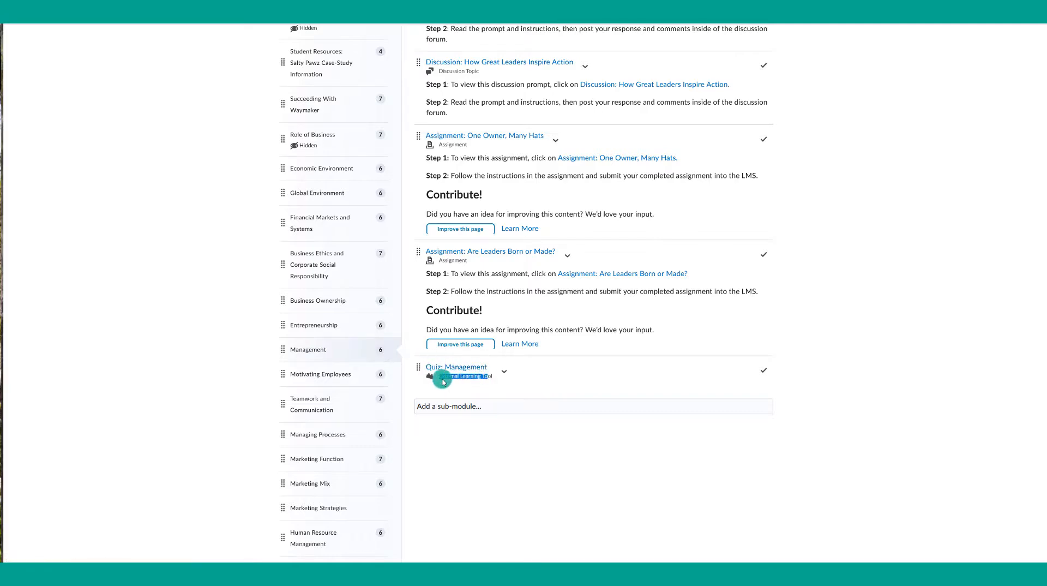
scroll(459, 384, "up", 5)
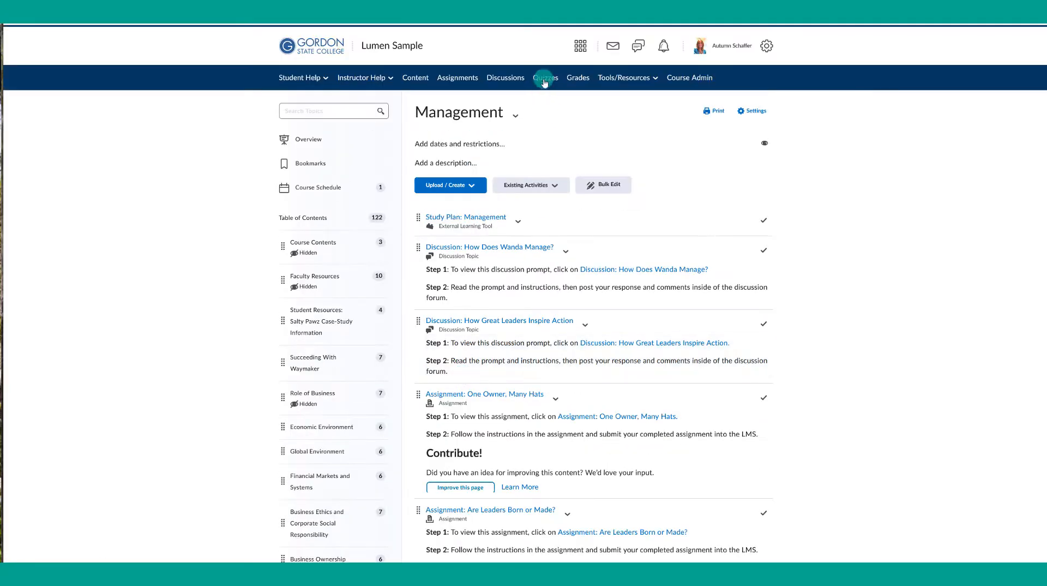
Step: Go back to the course's quiz list and look over the imported quizzes and the Midterm
left_click(546, 79)
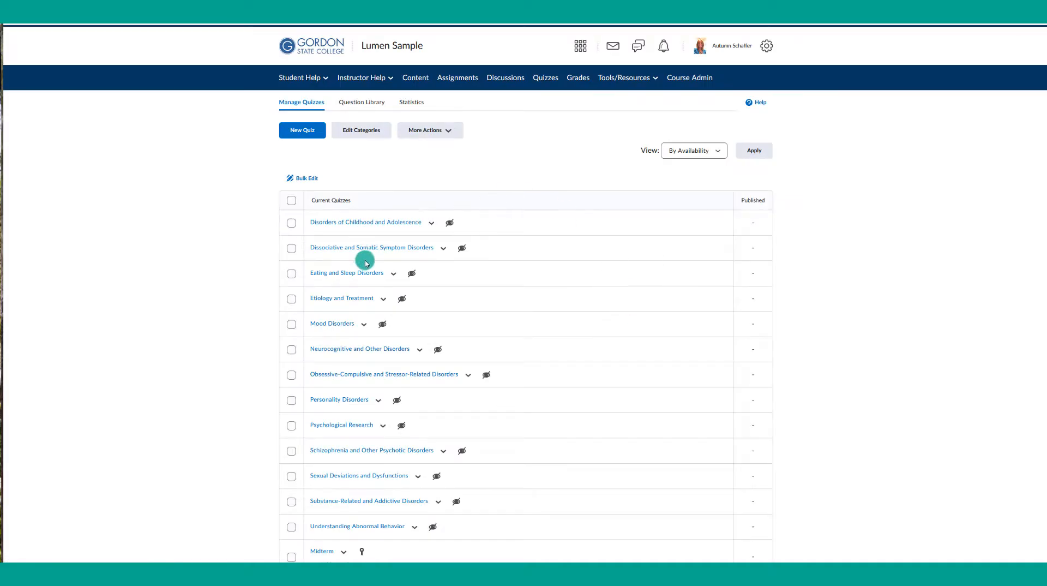
scroll(364, 262, "down", 1)
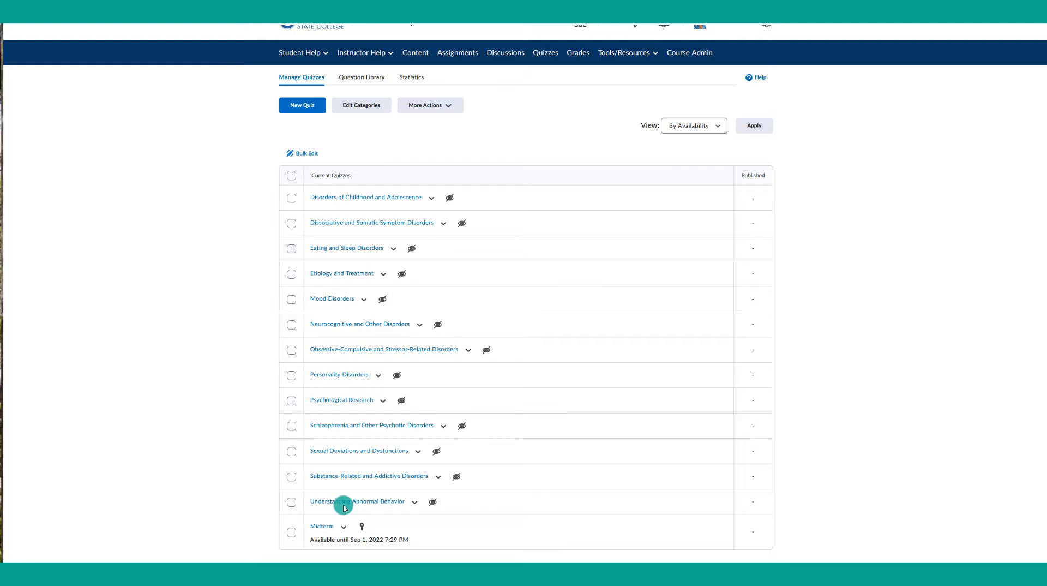
scroll(425, 117, "up", 1)
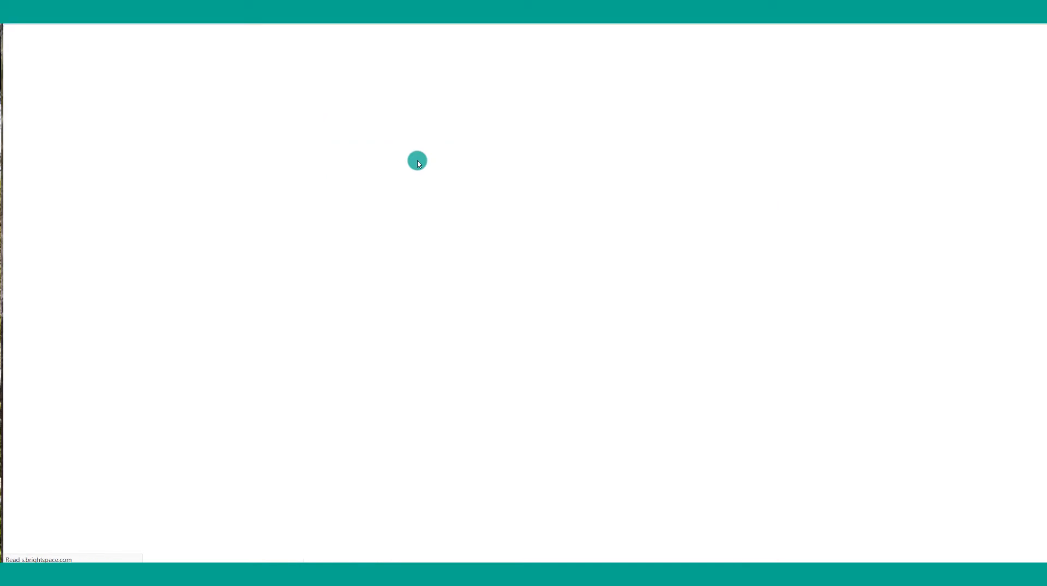
Step: Open the Faculty Resources module in the course content and look through its resources and the module list
left_click(330, 247)
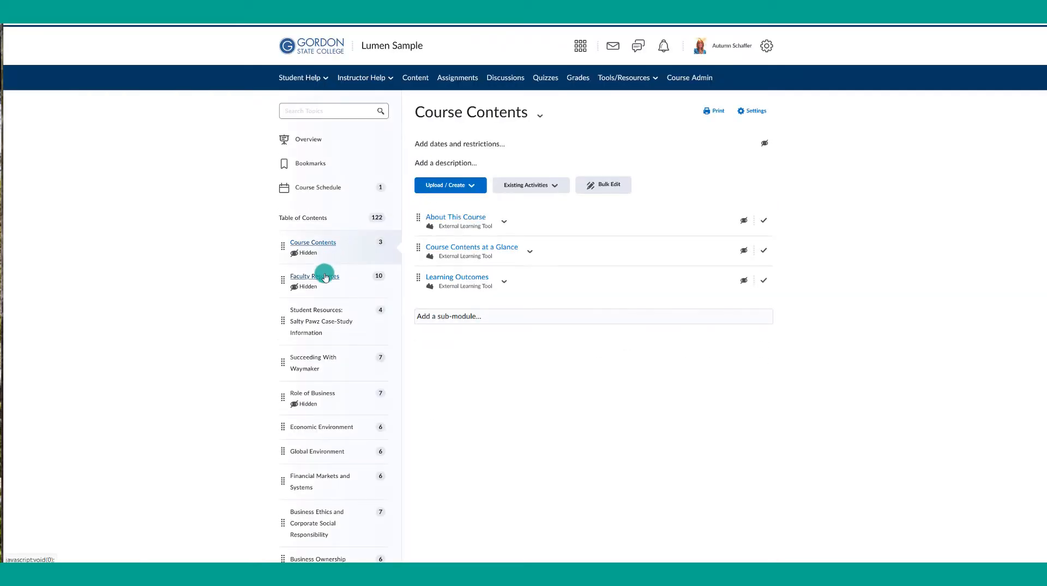
left_click(325, 276)
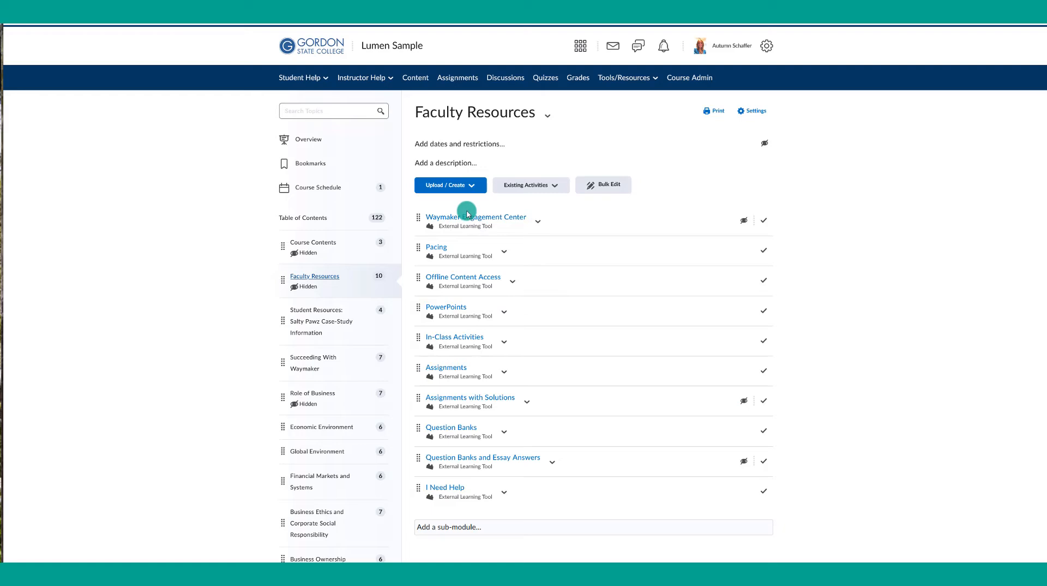
scroll(339, 350, "down", 3)
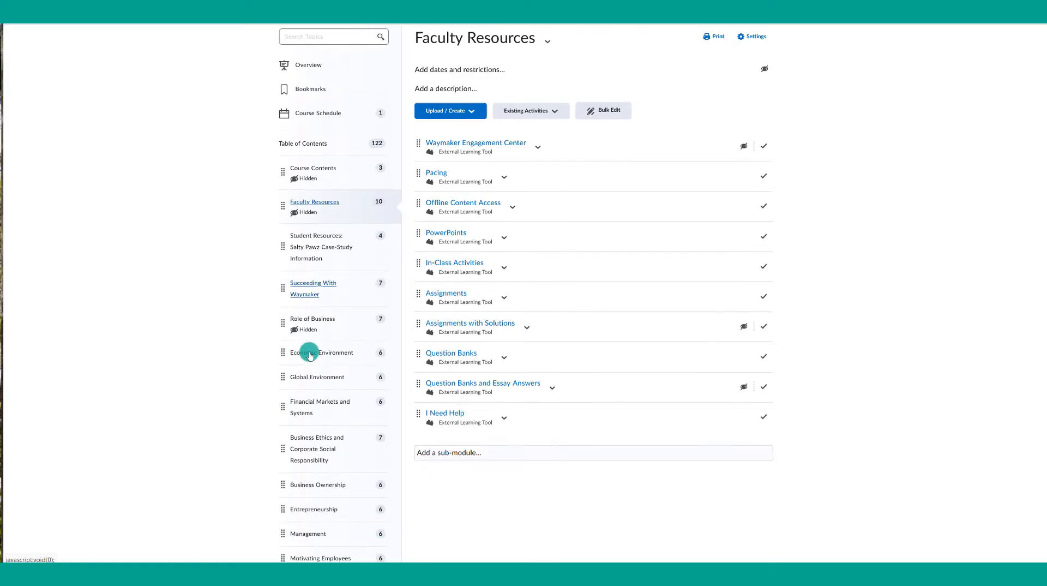
scroll(311, 494, "down", 4)
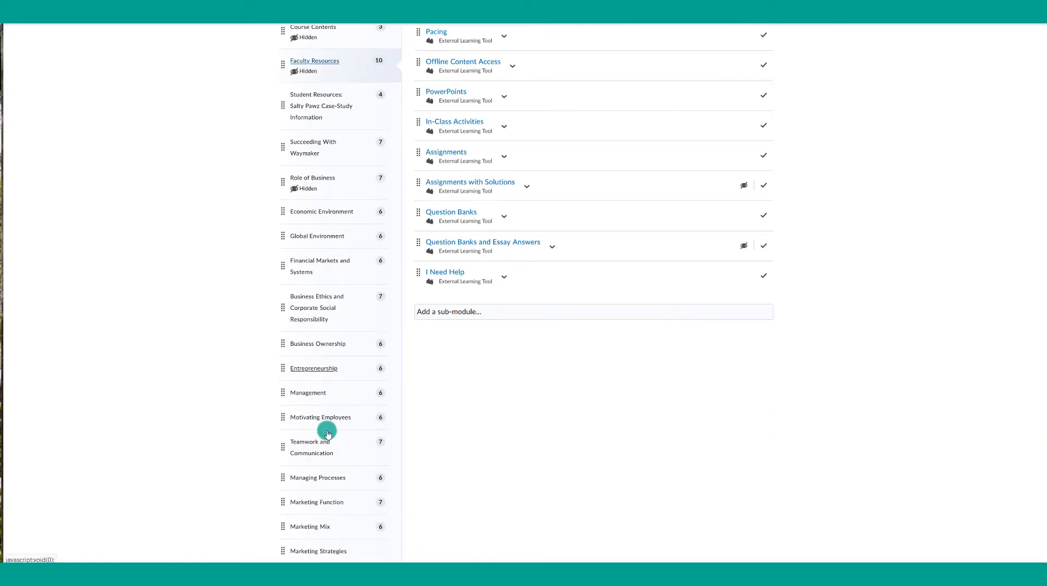